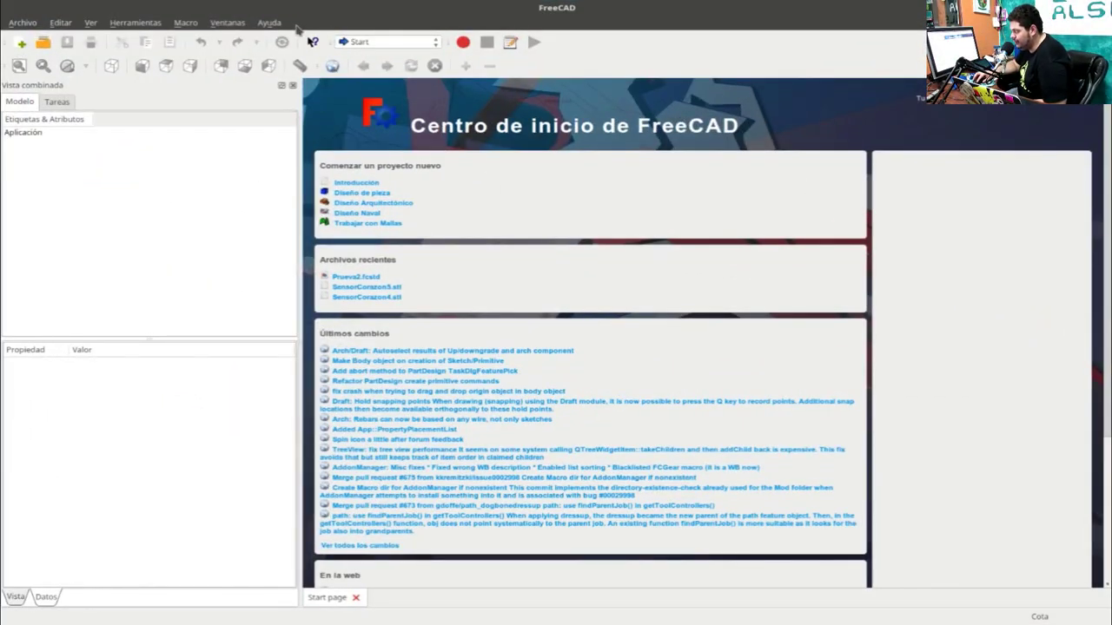
Create a new empty document and activate the Part workbench.
click(19, 45)
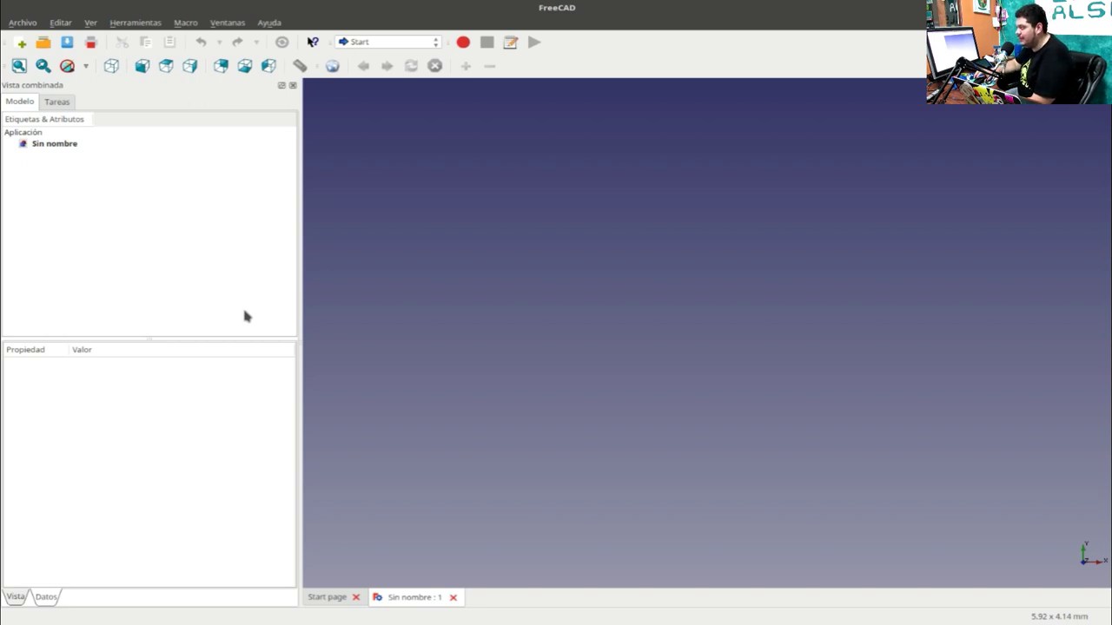
click(429, 45)
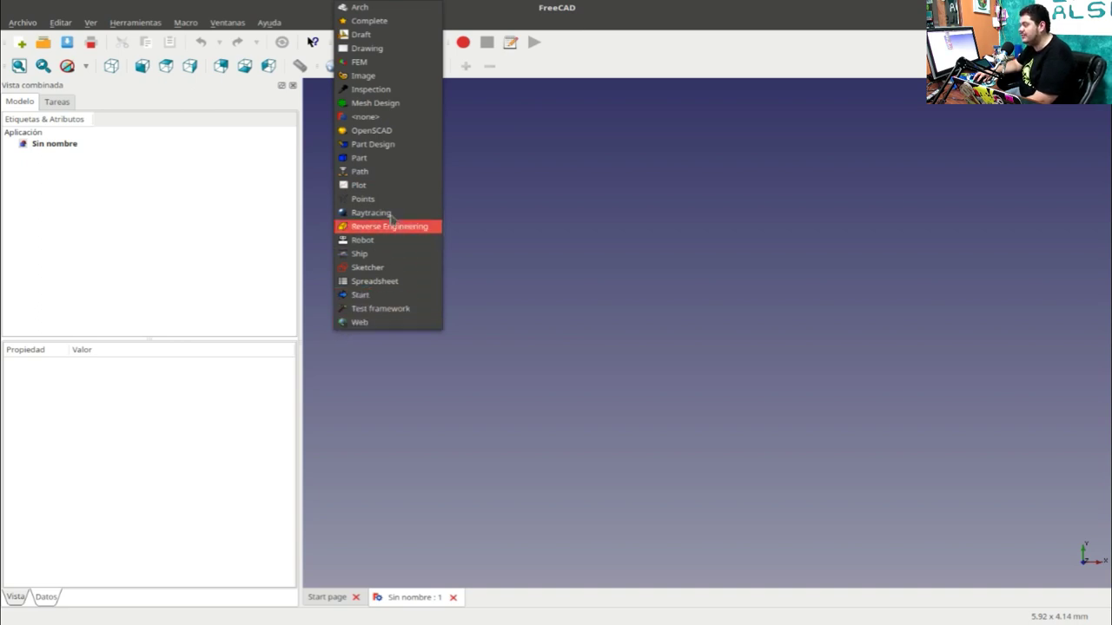
click(393, 159)
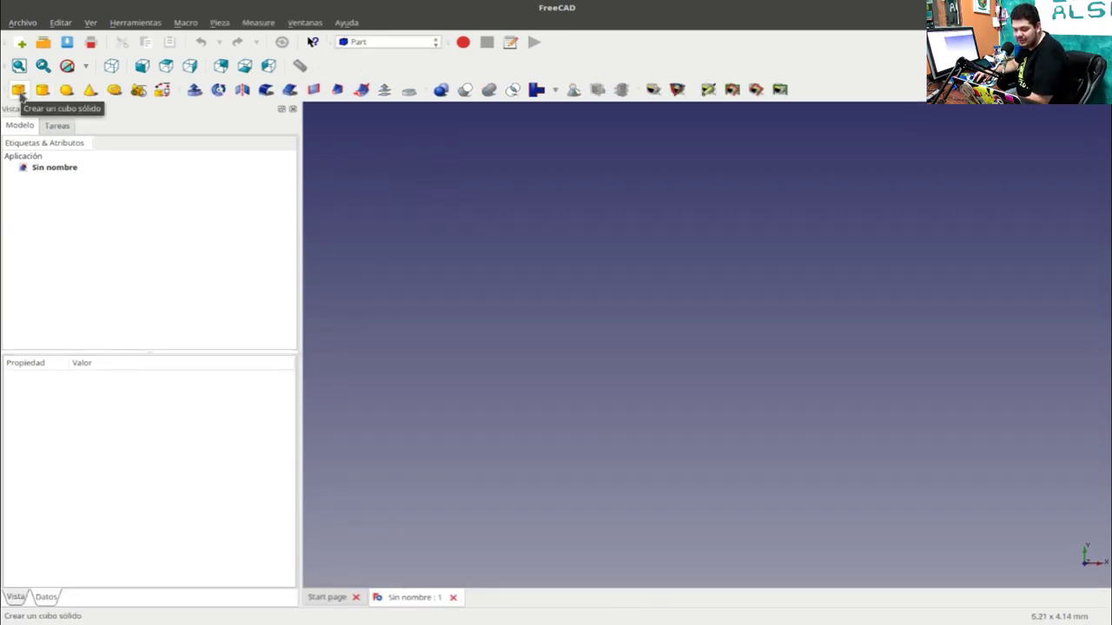
Add a 10 mm Part cube and orbit around it, snapping to isometric view.
click(18, 91)
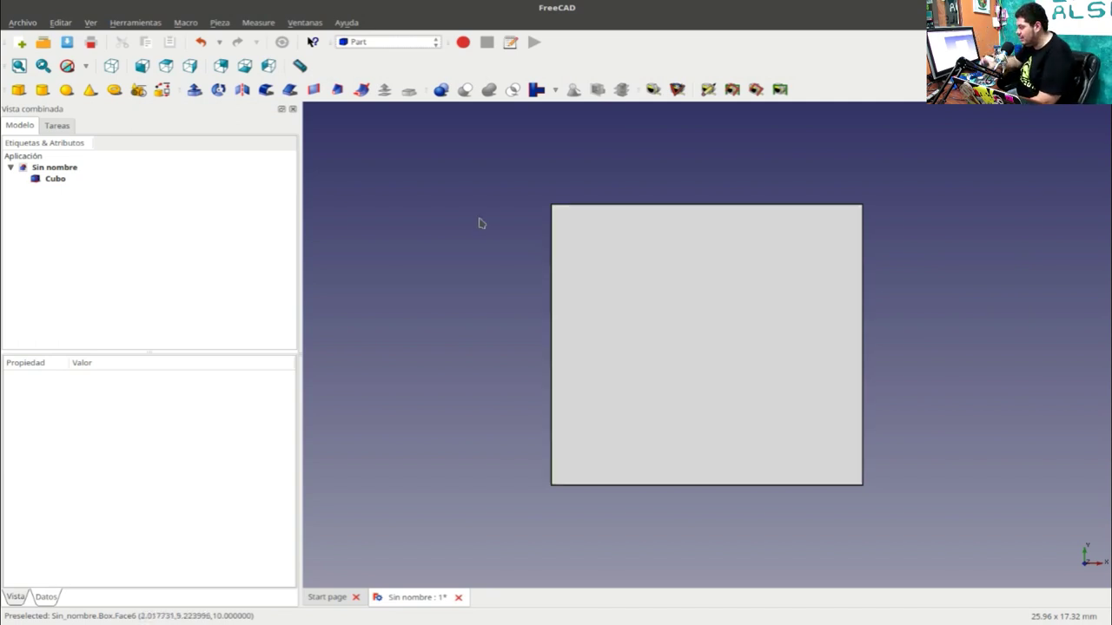
right_click(456, 173)
mouse_move(512, 259)
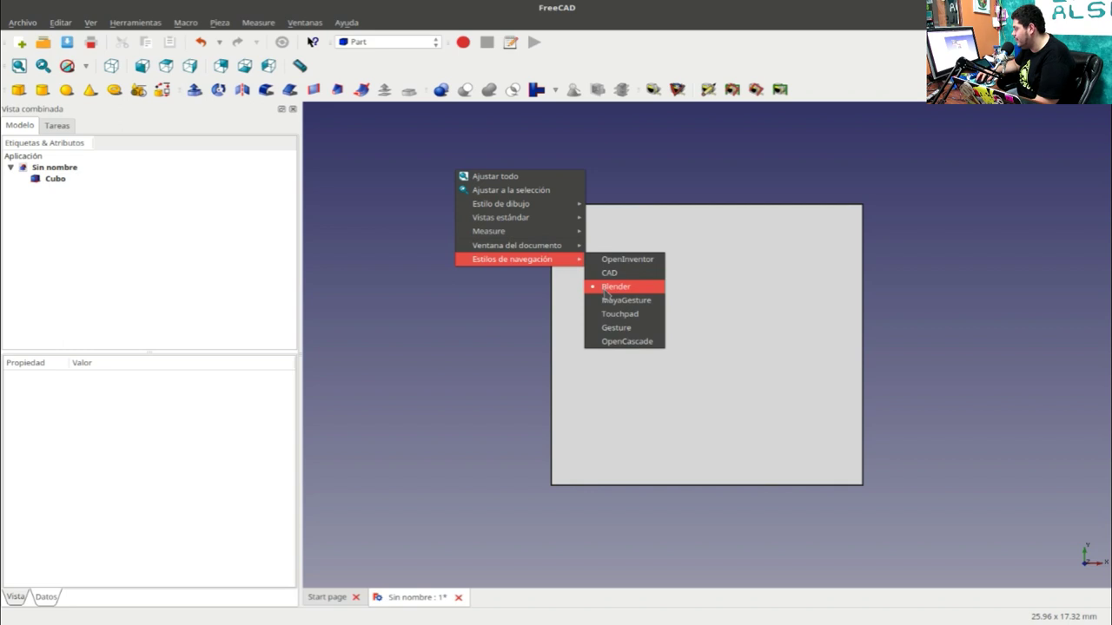
click(473, 310)
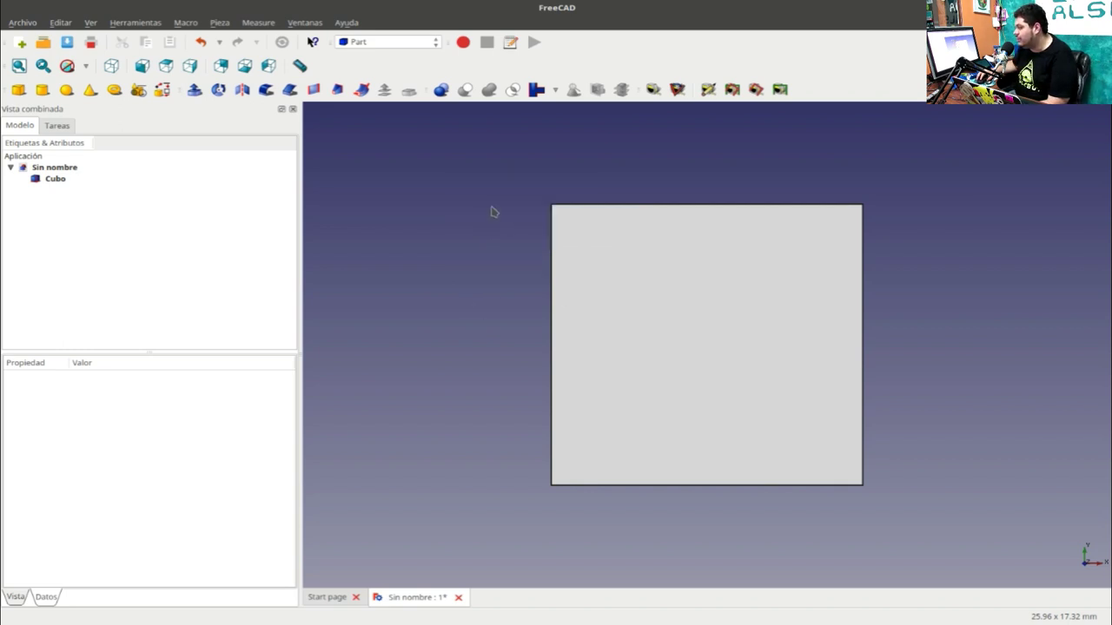
mouse_move(494, 196)
middle_down()
mouse_move(444, 241)
mouse_move(648, 268)
mouse_move(598, 105)
mouse_move(768, 345)
mouse_move(633, 197)
mouse_move(539, 315)
middle_up()
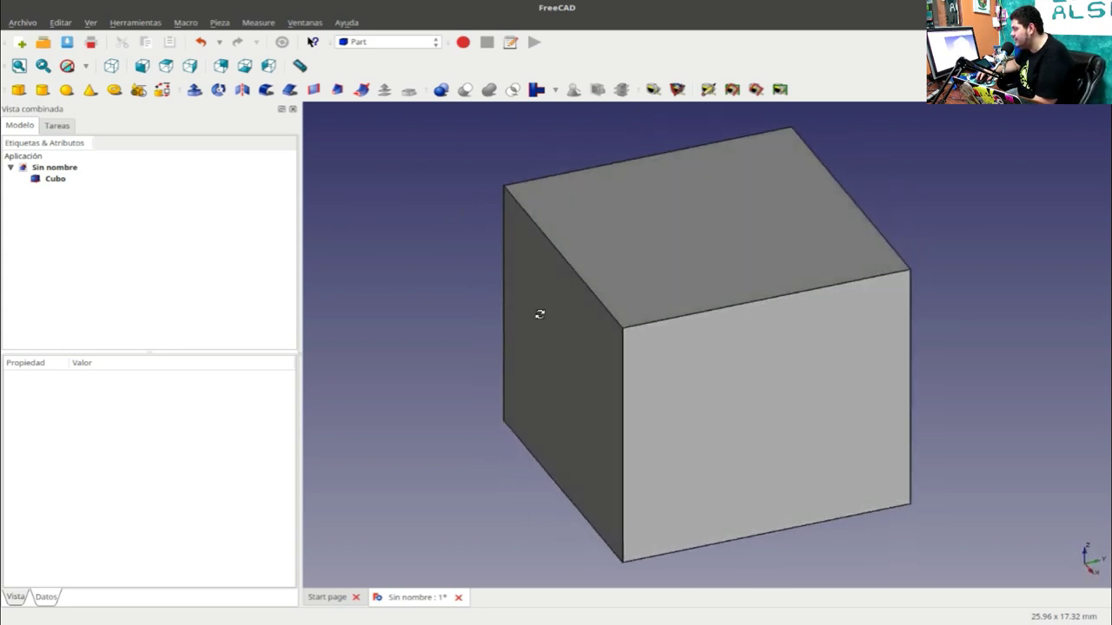
key(0)
click(612, 227)
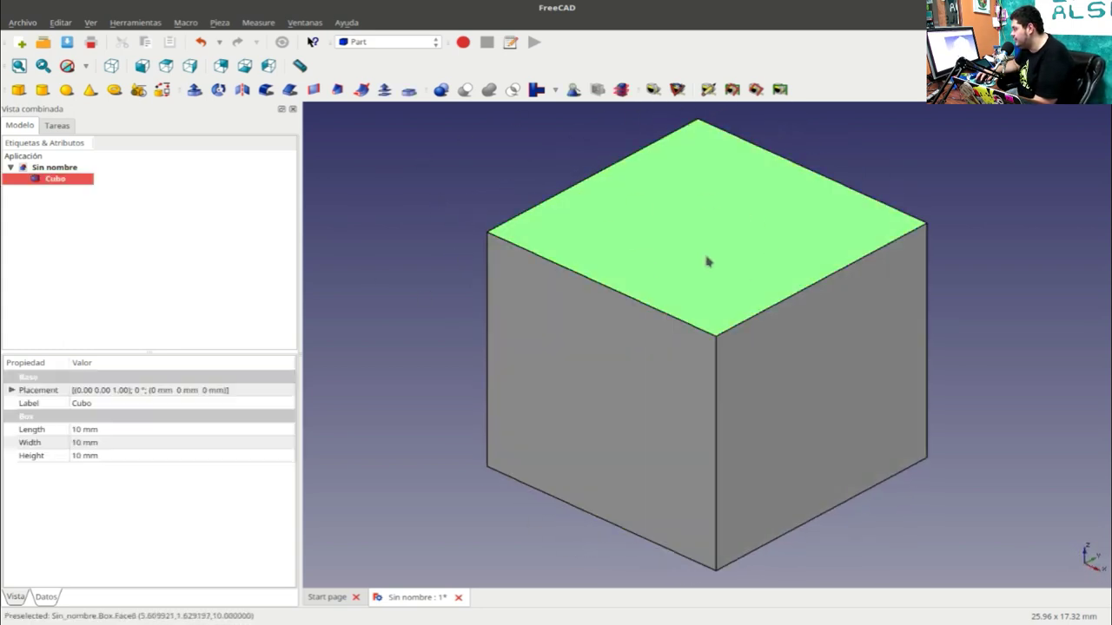
right_click(839, 355)
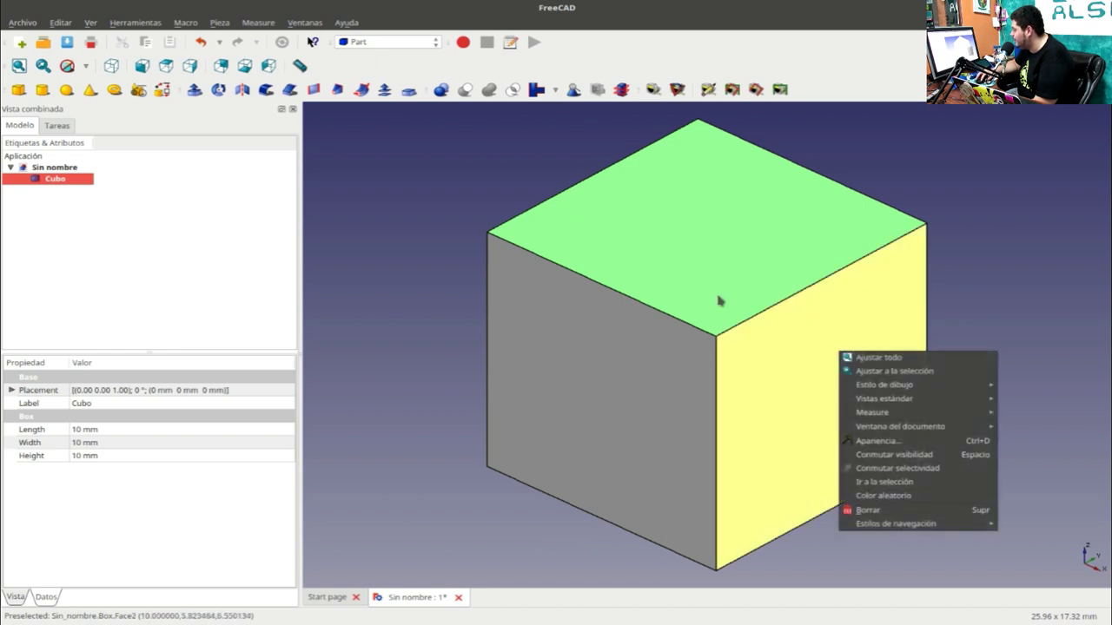
click(443, 176)
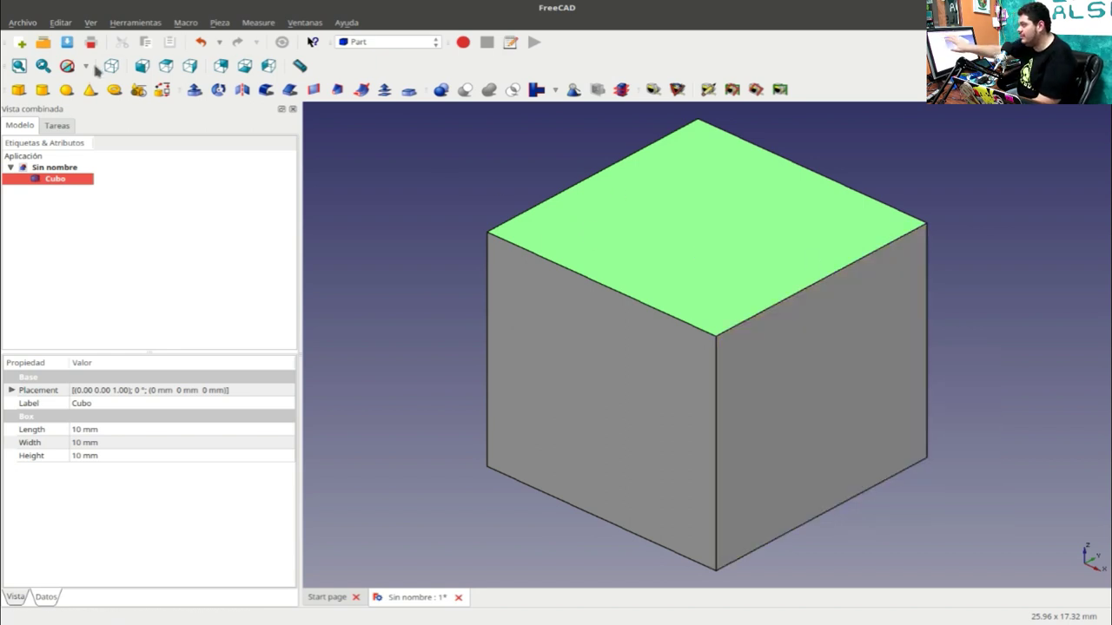
Step through the standard face-on views of the cube, ending back in isometric.
click(111, 66)
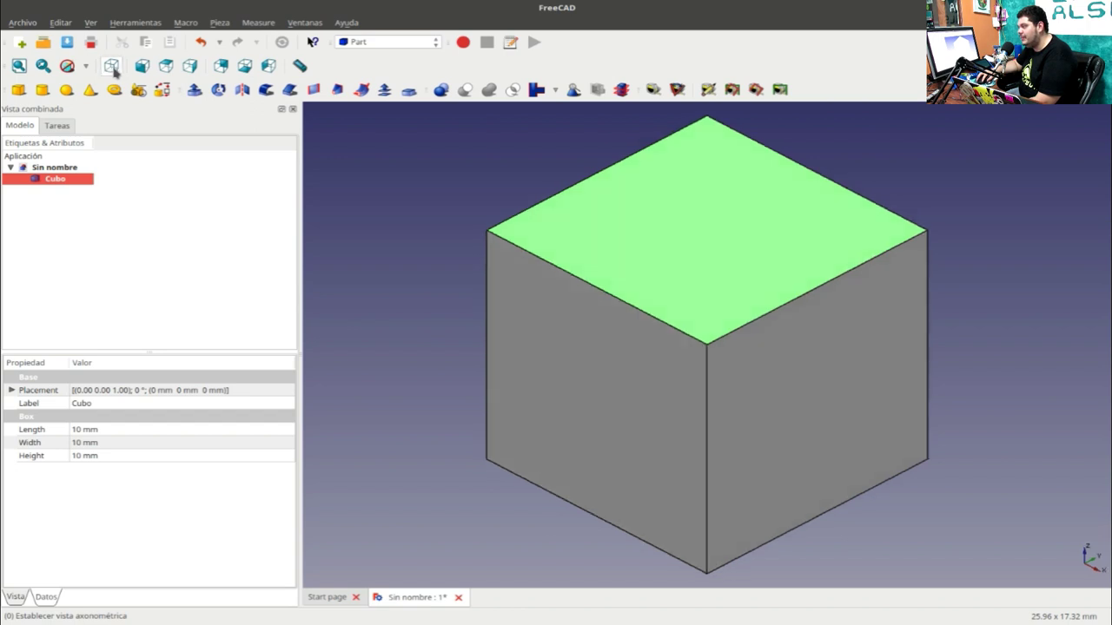
click(142, 66)
click(166, 66)
click(190, 66)
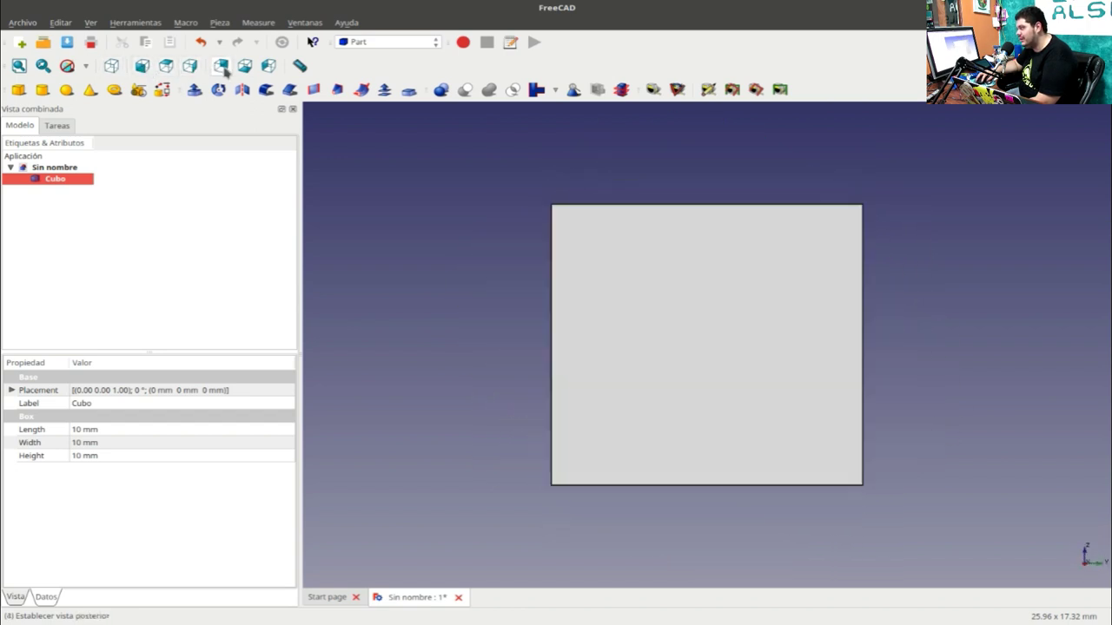
click(244, 66)
click(268, 66)
click(109, 65)
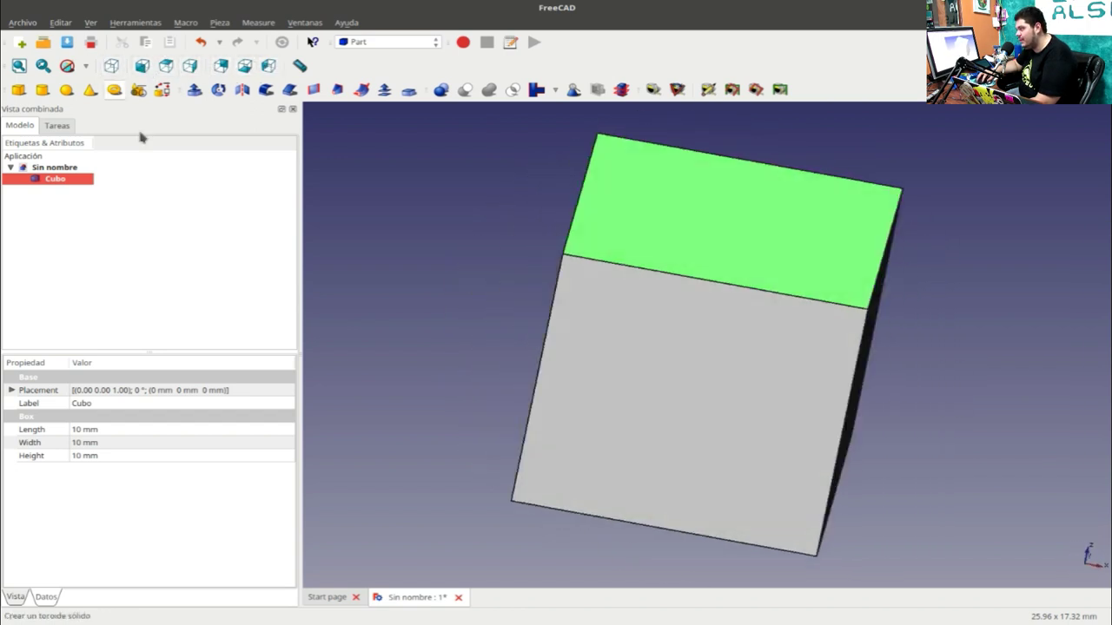
Rename the Cubo object to Cubito.
right_click(38, 182)
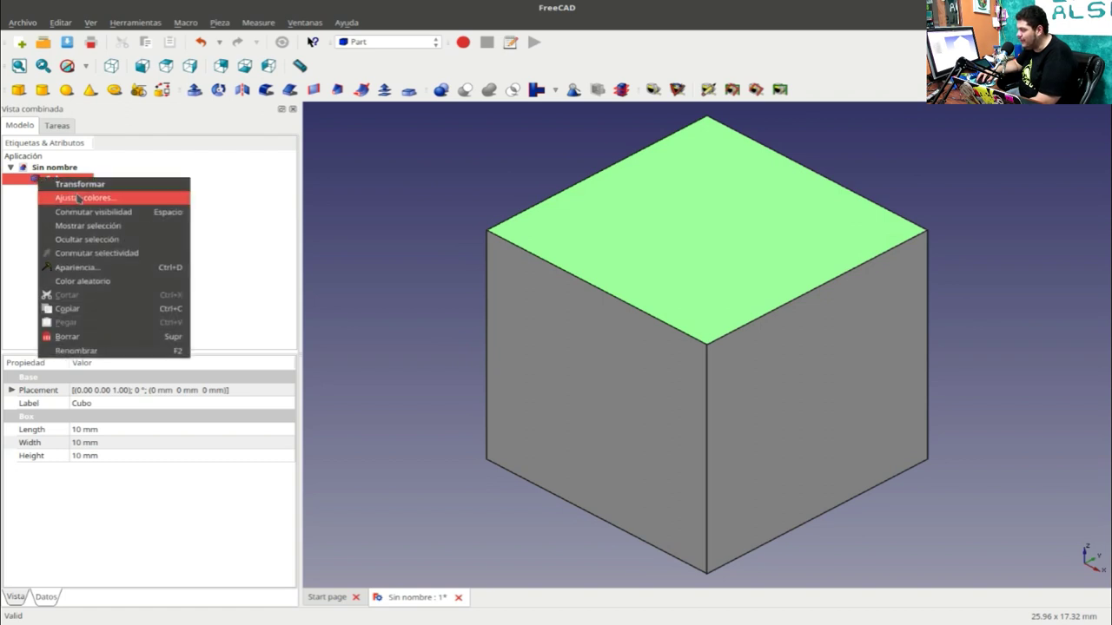
click(88, 350)
text(Cu)
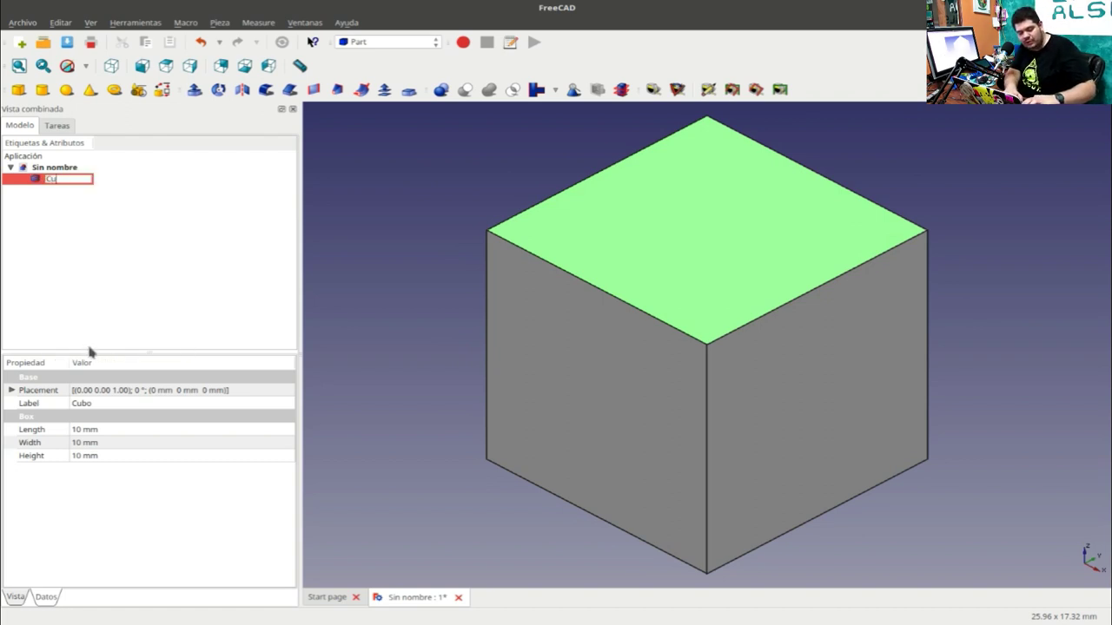
text(bito)
key(Return)
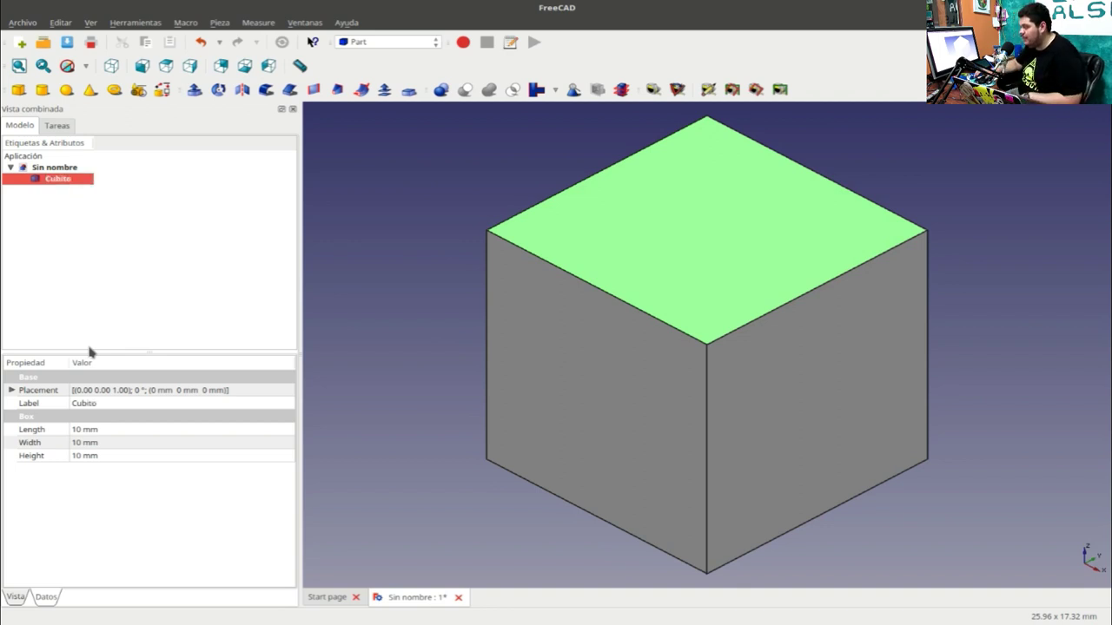
Set Cubito's Length to 23 mm and Height to 16 mm, then delete the box.
click(104, 429)
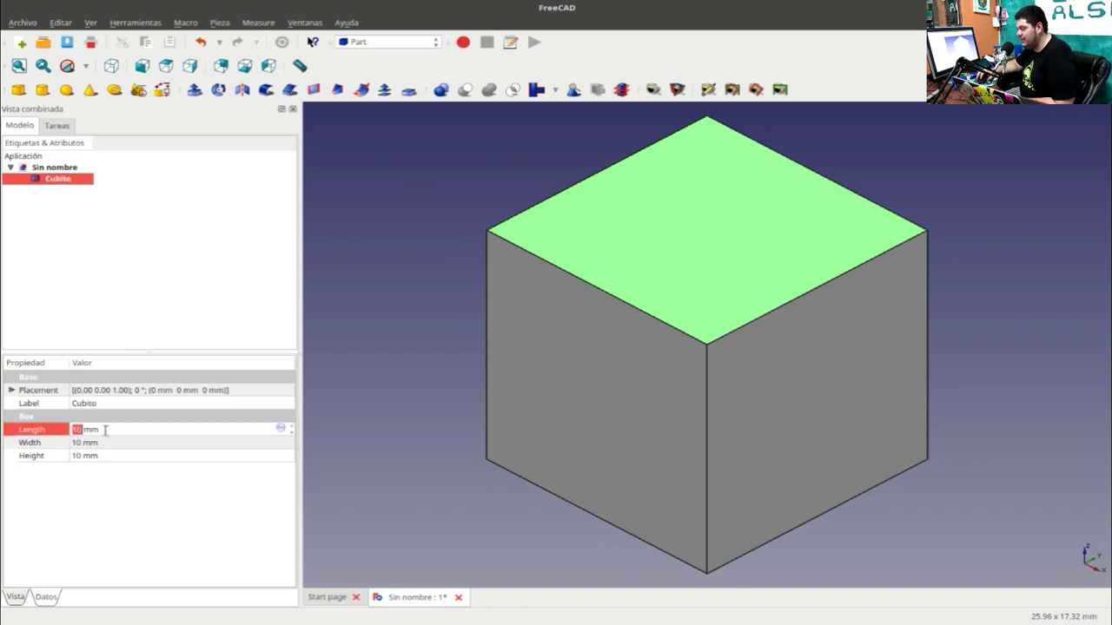
scroll(105, 429, up, 4)
scroll(105, 429, up, 4)
scroll(105, 430, up, 3)
scroll(105, 429, up, 2)
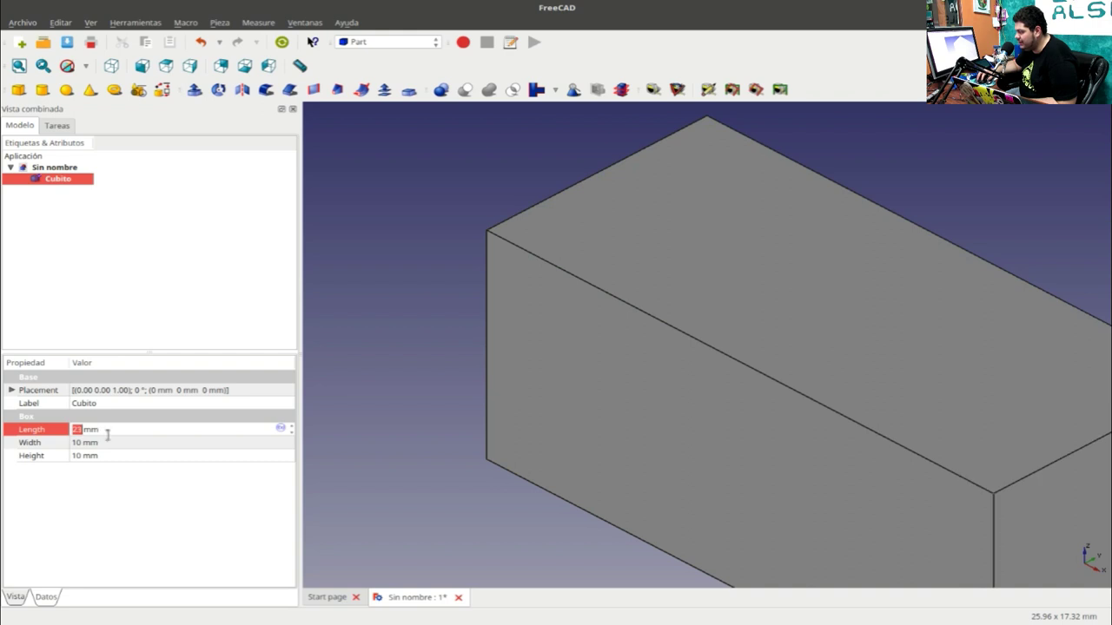
click(115, 455)
scroll(116, 453, up, 3)
scroll(122, 449, up, 3)
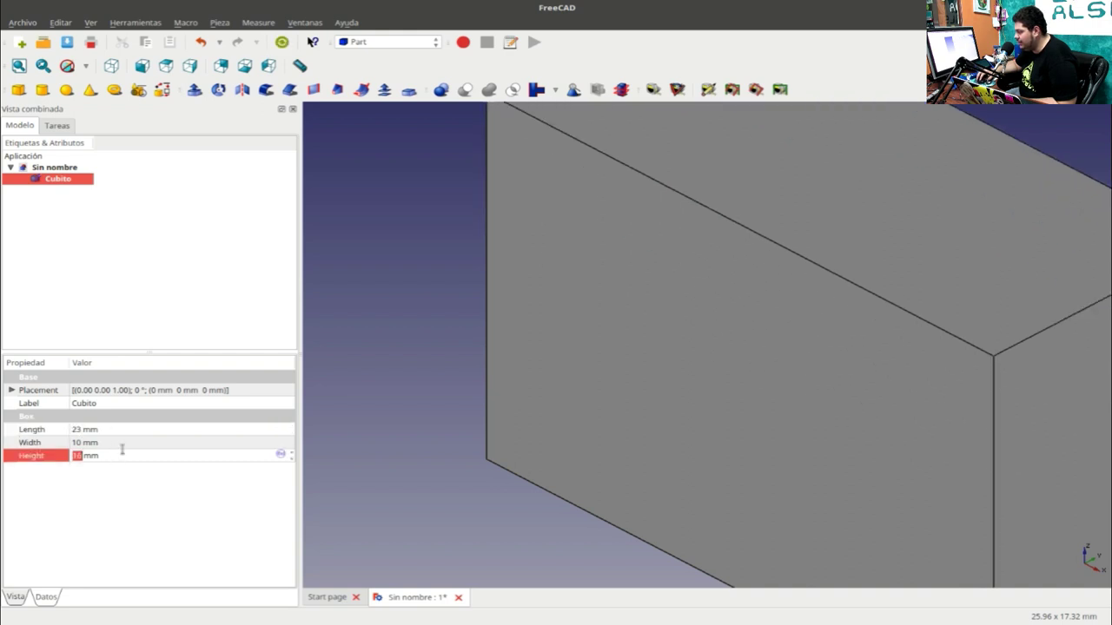
click(19, 65)
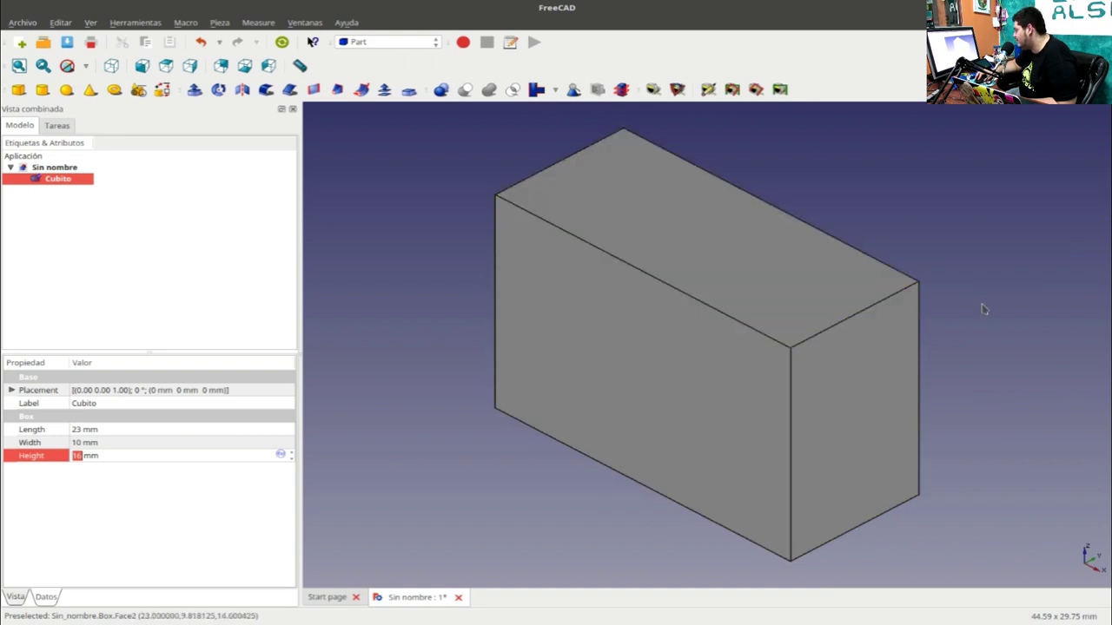
middle_drag(970, 304, 867, 292)
key(0)
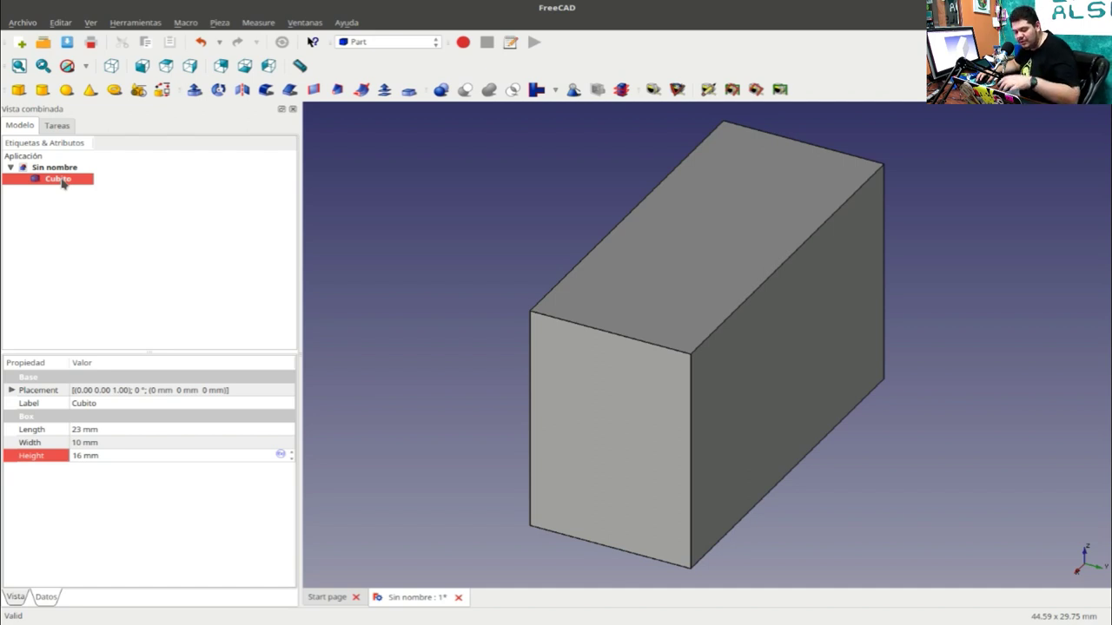
key(Delete)
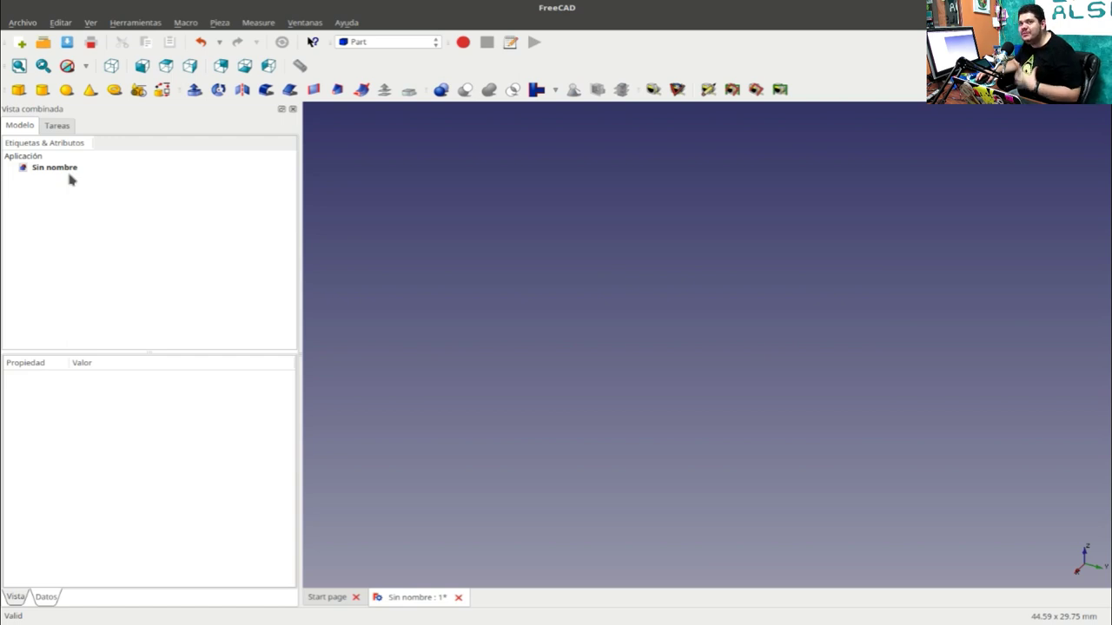
Activate Part Design and create a new sketch on the XY plane.
click(350, 47)
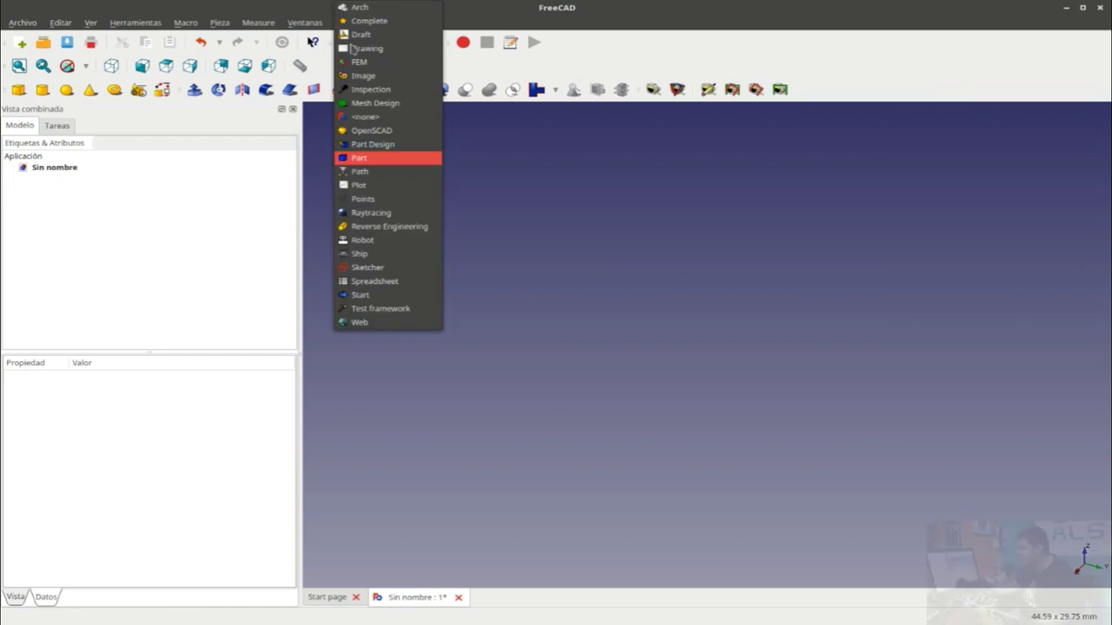
click(380, 145)
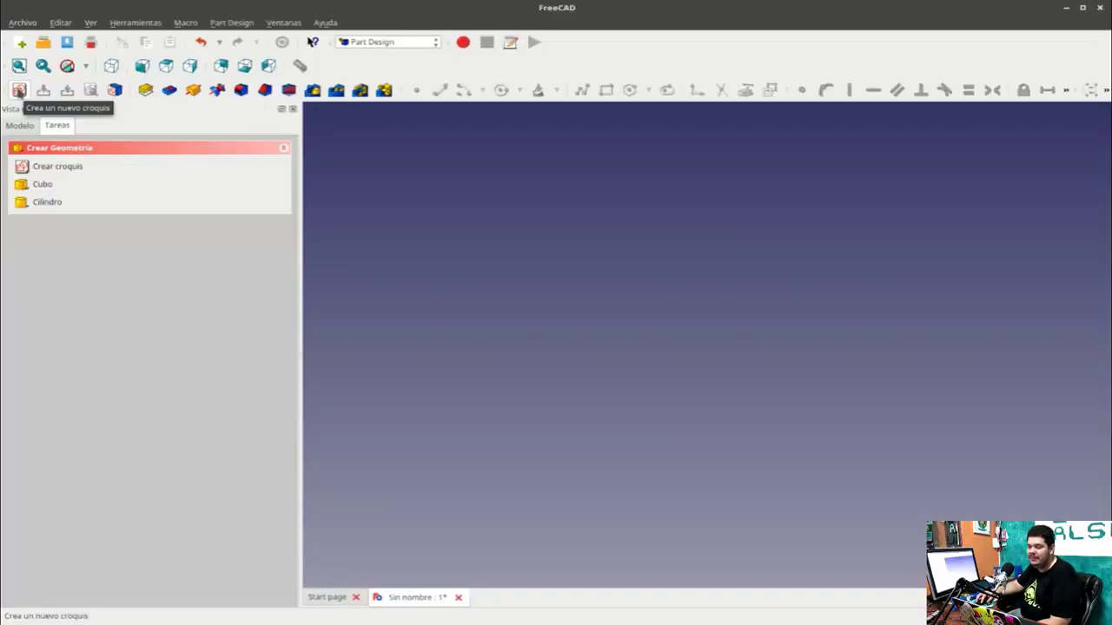
click(19, 90)
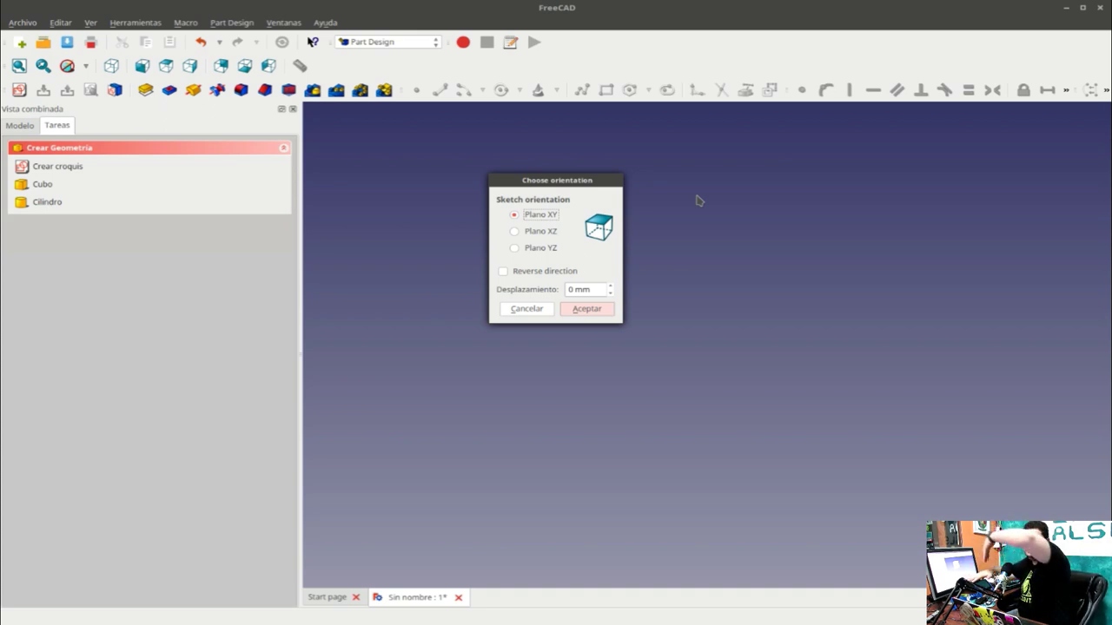
click(582, 311)
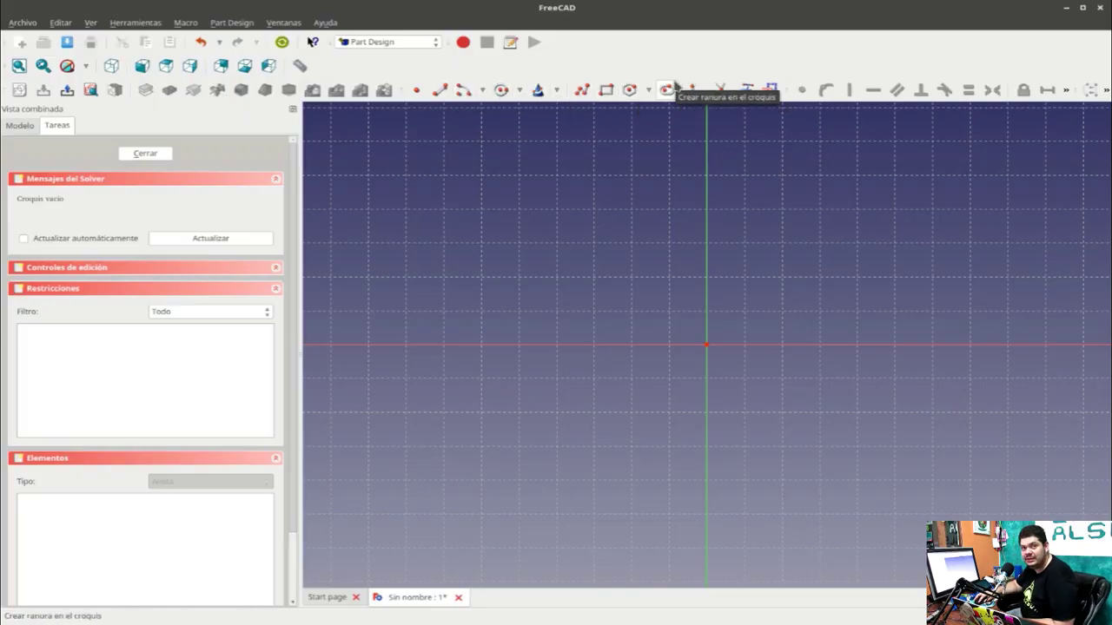
Draw a four-corner polyline closed back on its start point, then close the sketch.
click(582, 89)
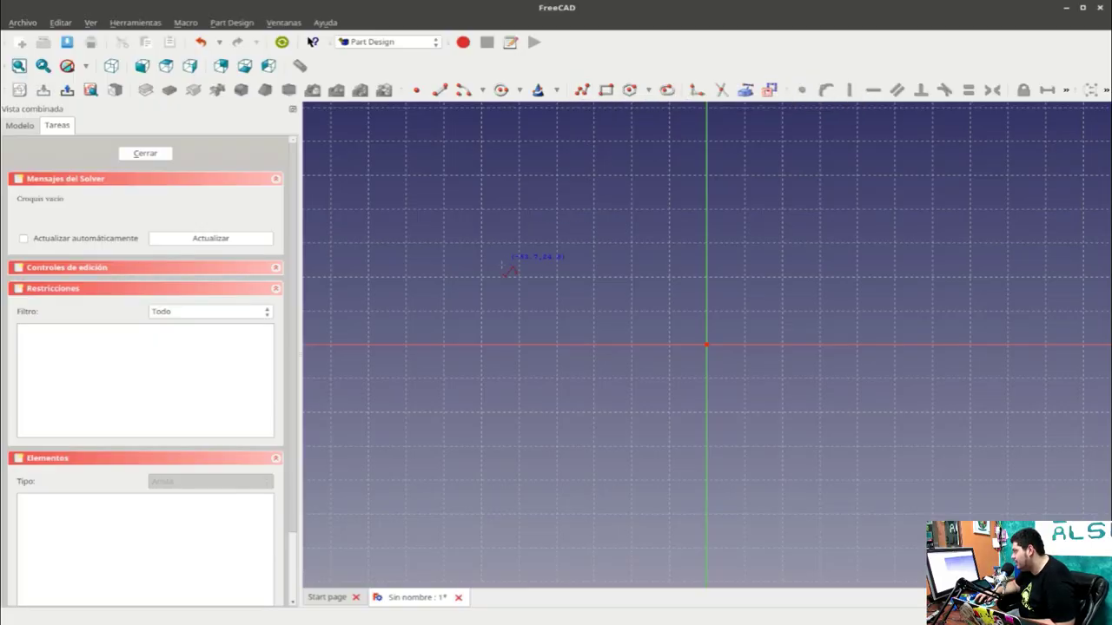
click(556, 270)
click(882, 254)
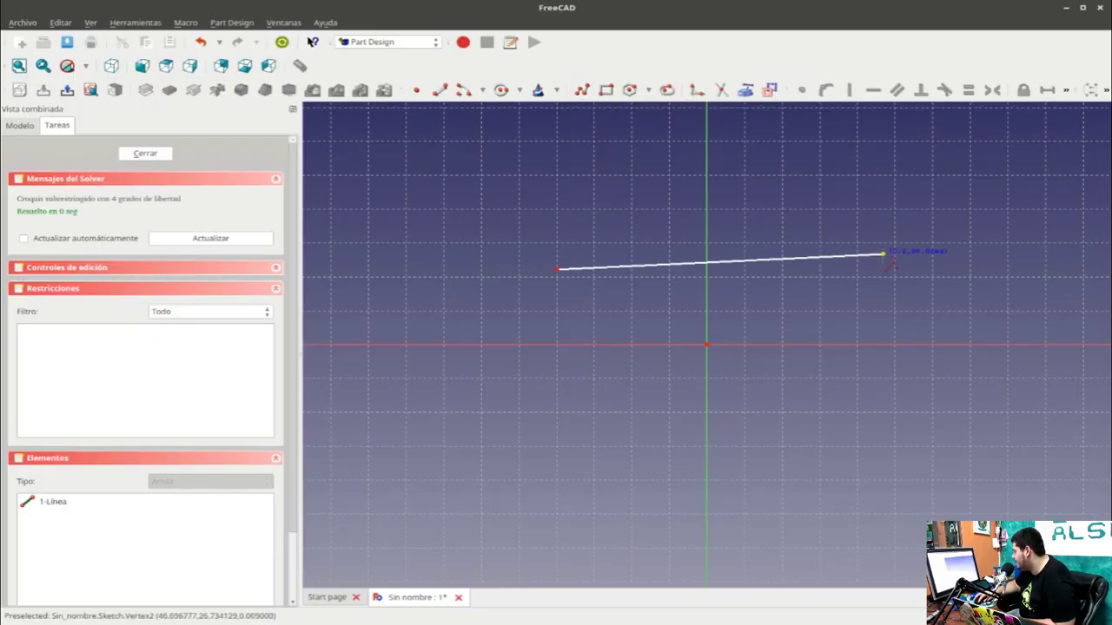
click(882, 382)
click(525, 387)
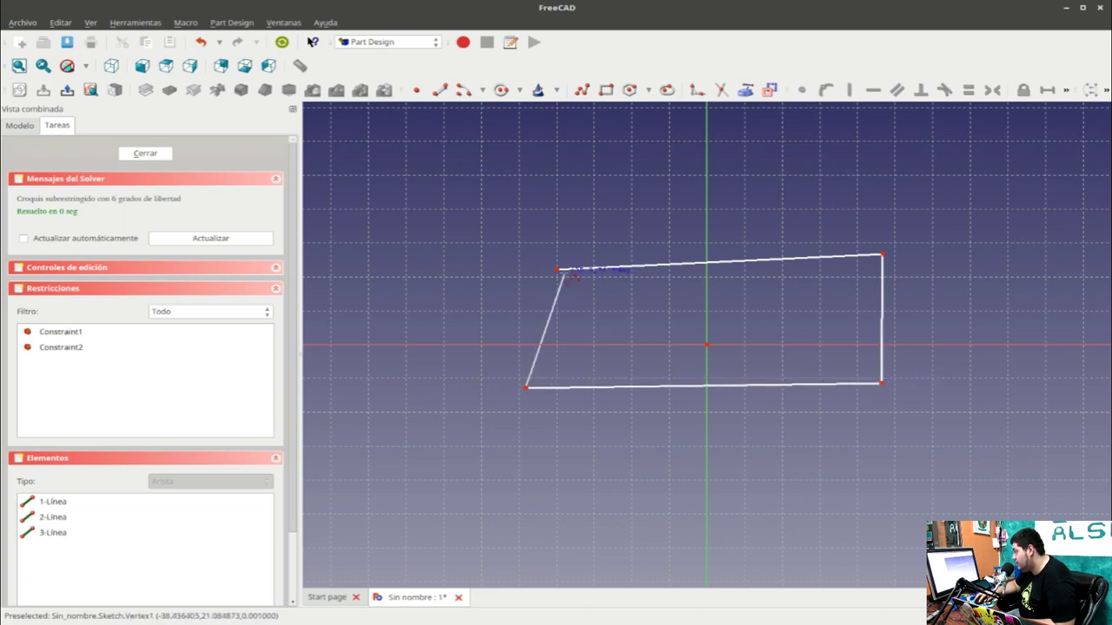
click(557, 270)
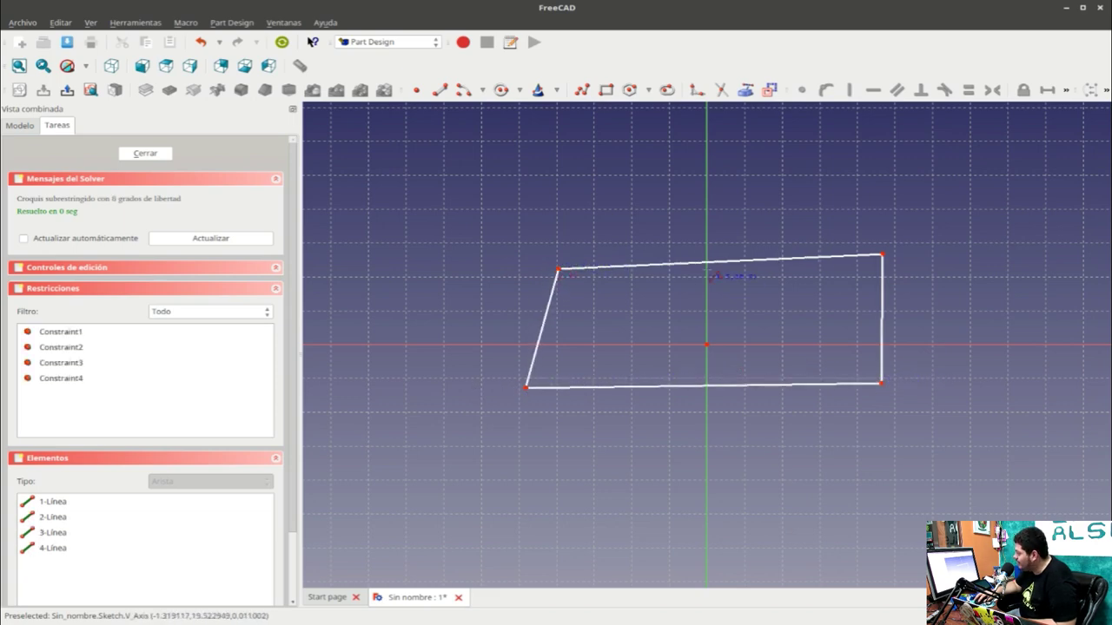
right_click(600, 281)
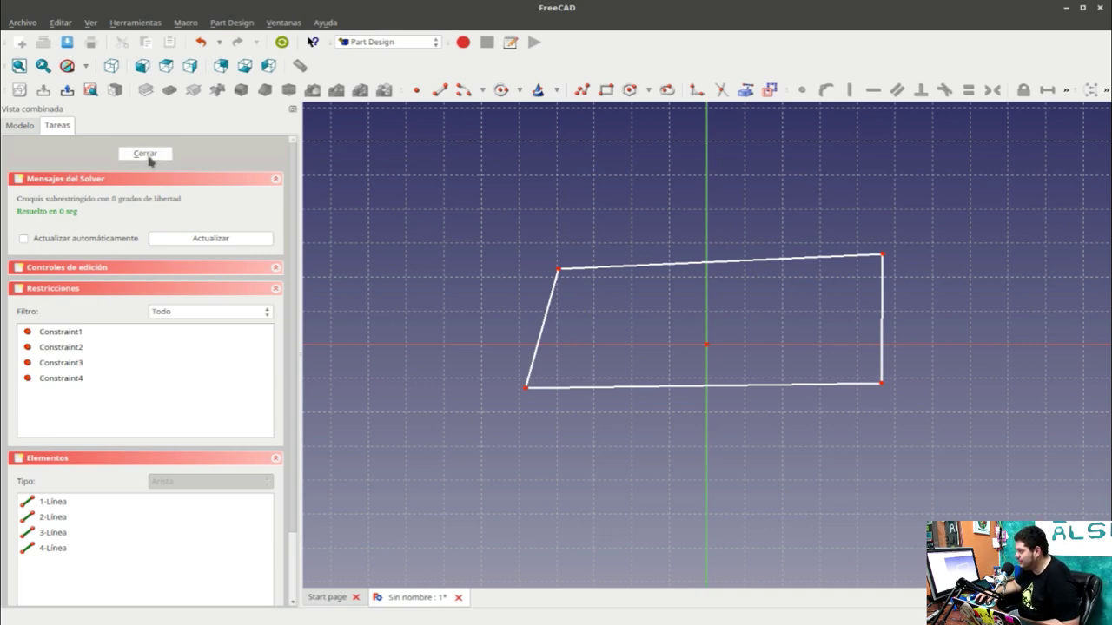
click(145, 153)
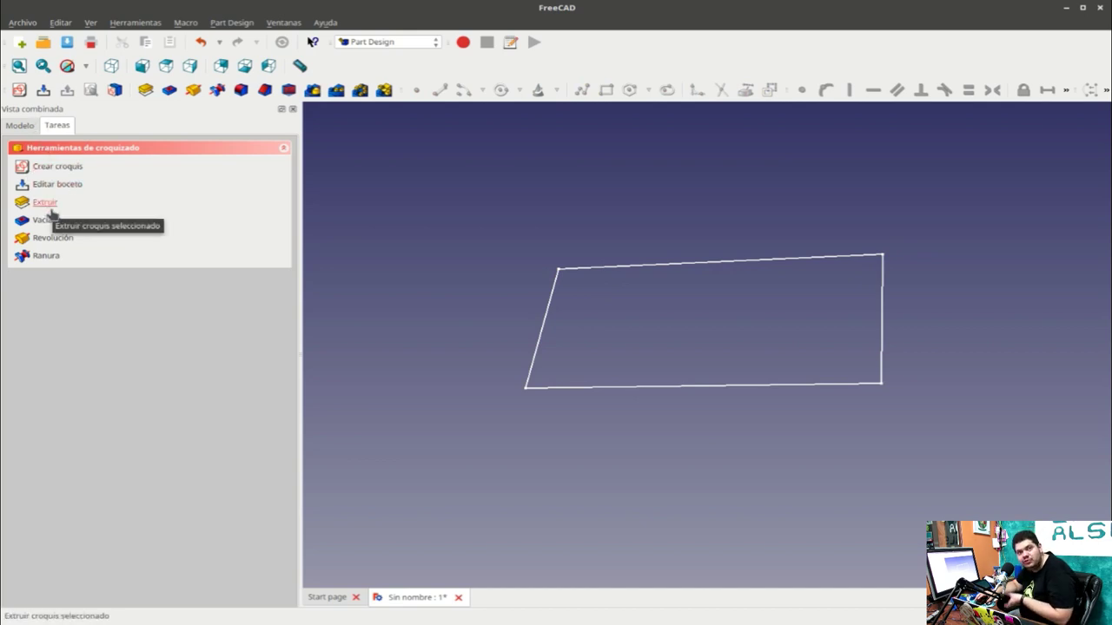
Pad the sketch 10 mm into a solid.
mouse_move(547, 460)
middle_down()
mouse_move(583, 293)
mouse_move(635, 414)
mouse_move(817, 251)
mouse_move(375, 369)
mouse_move(510, 288)
mouse_move(516, 299)
middle_up()
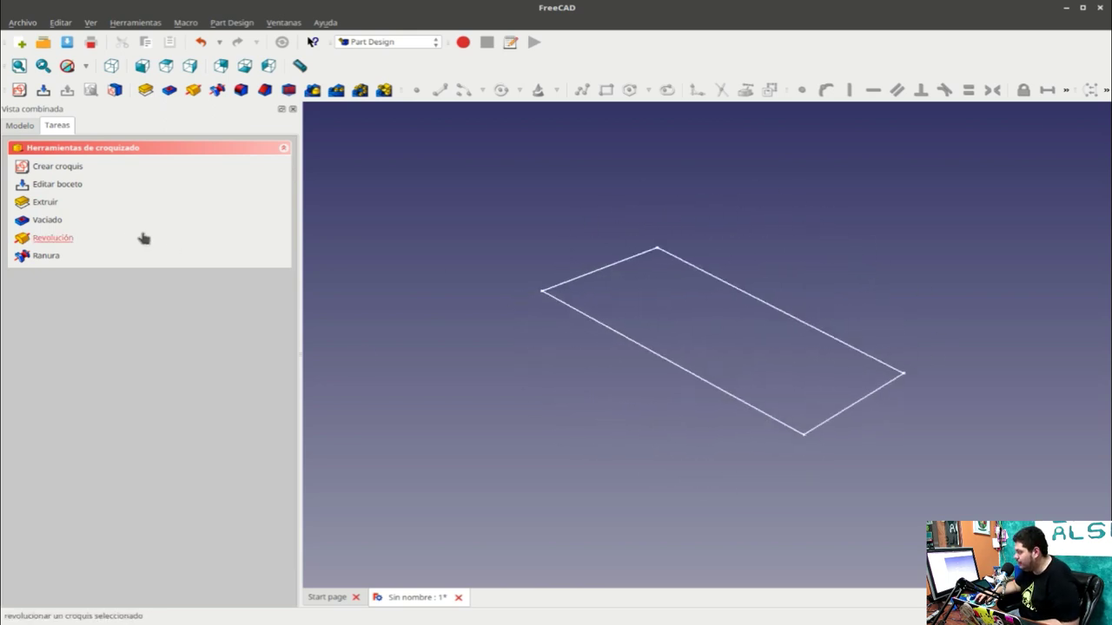
click(44, 206)
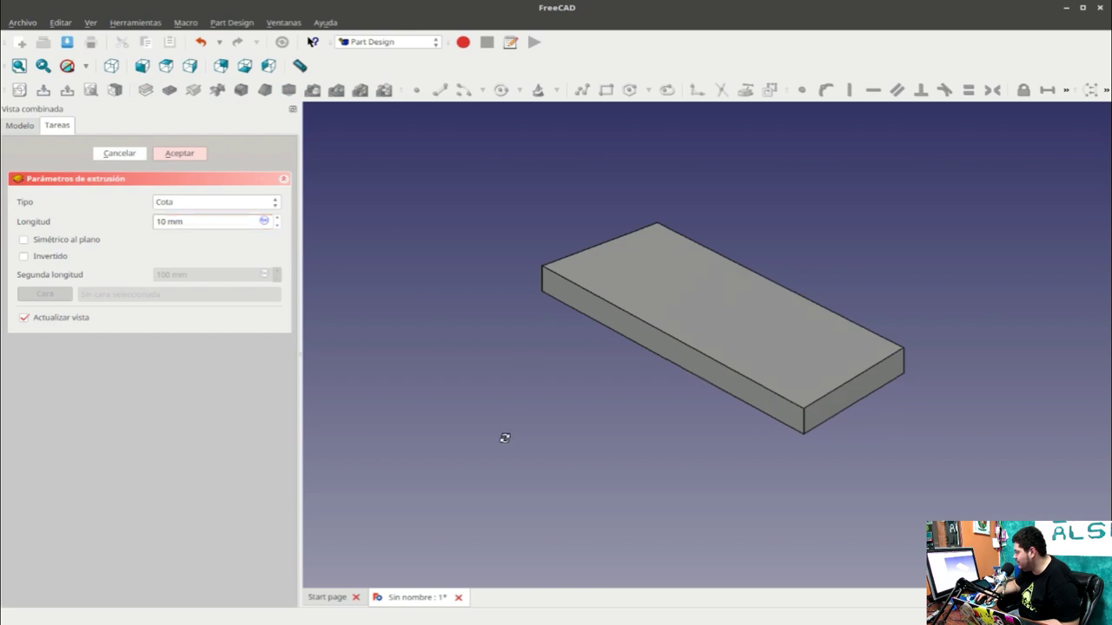
mouse_move(503, 439)
middle_down()
mouse_move(538, 315)
mouse_move(610, 218)
mouse_move(591, 296)
mouse_move(544, 390)
middle_up()
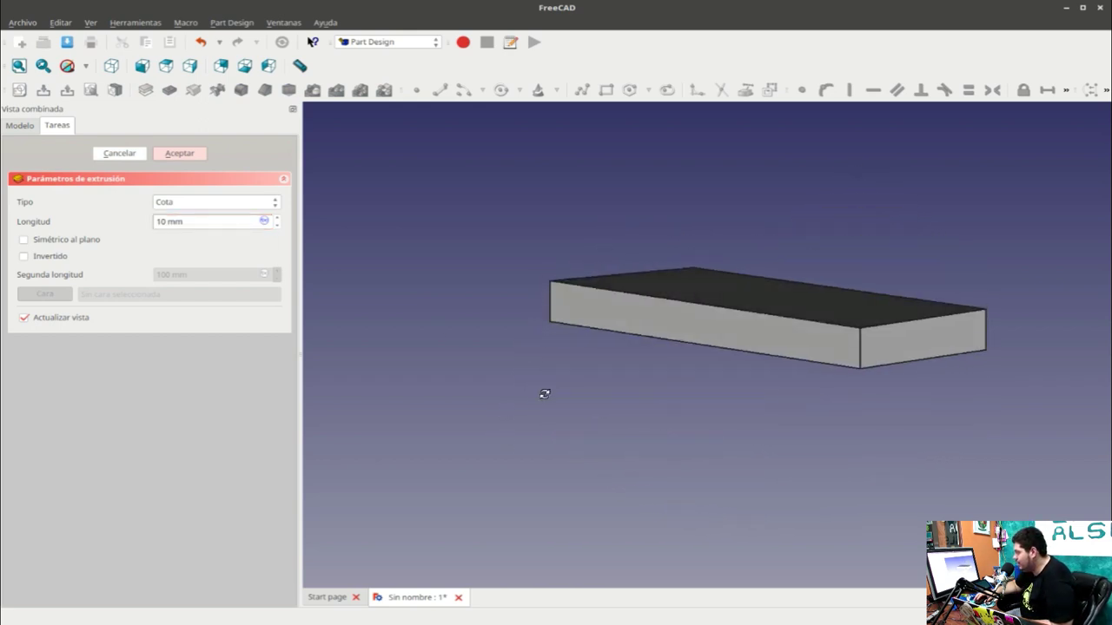
click(201, 156)
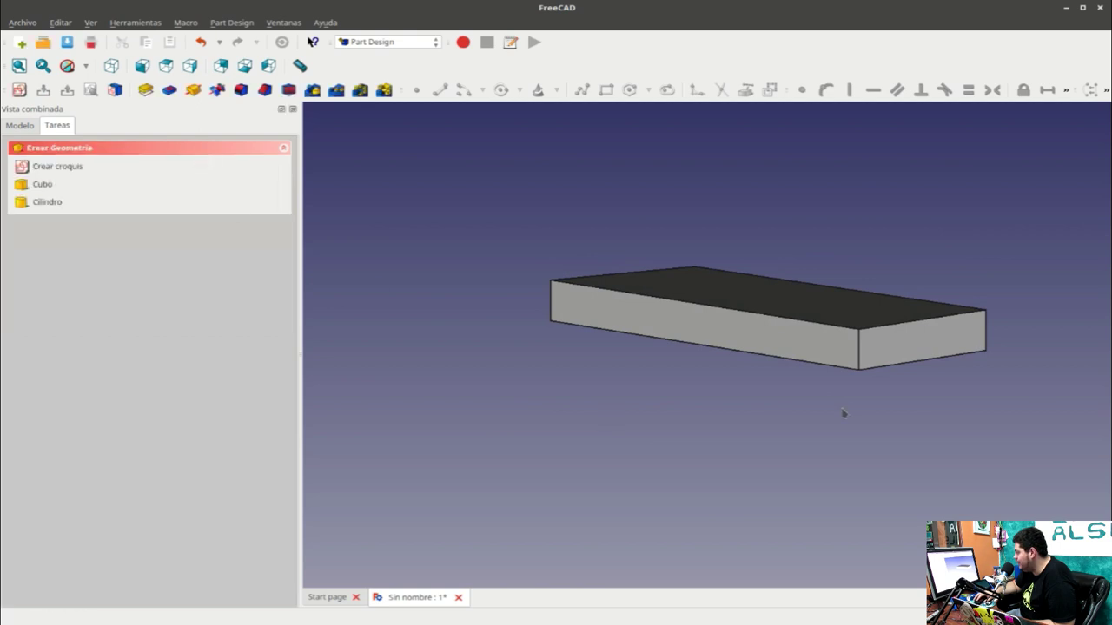
middle_drag(838, 401, 542, 406)
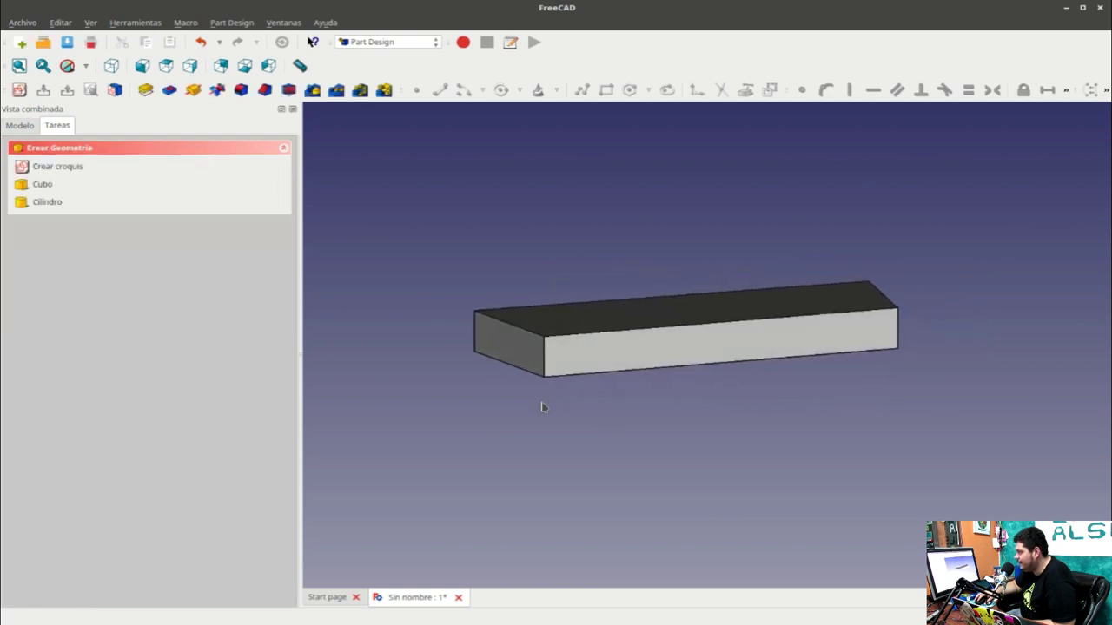
In the model tree, hide the Pad and make the Sketch outline visible.
click(17, 126)
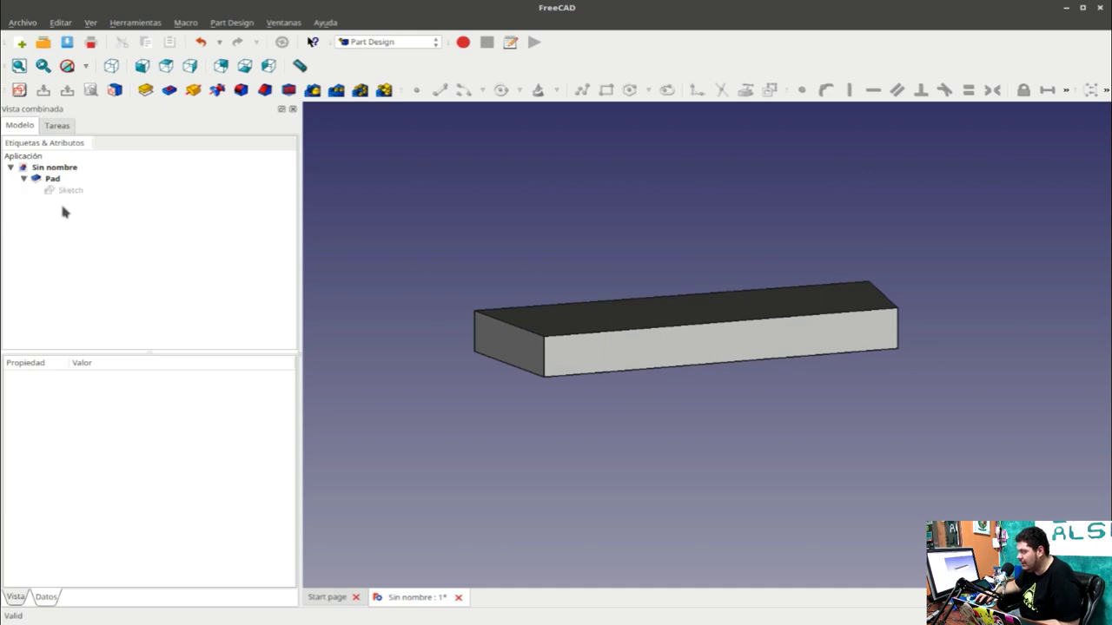
click(65, 191)
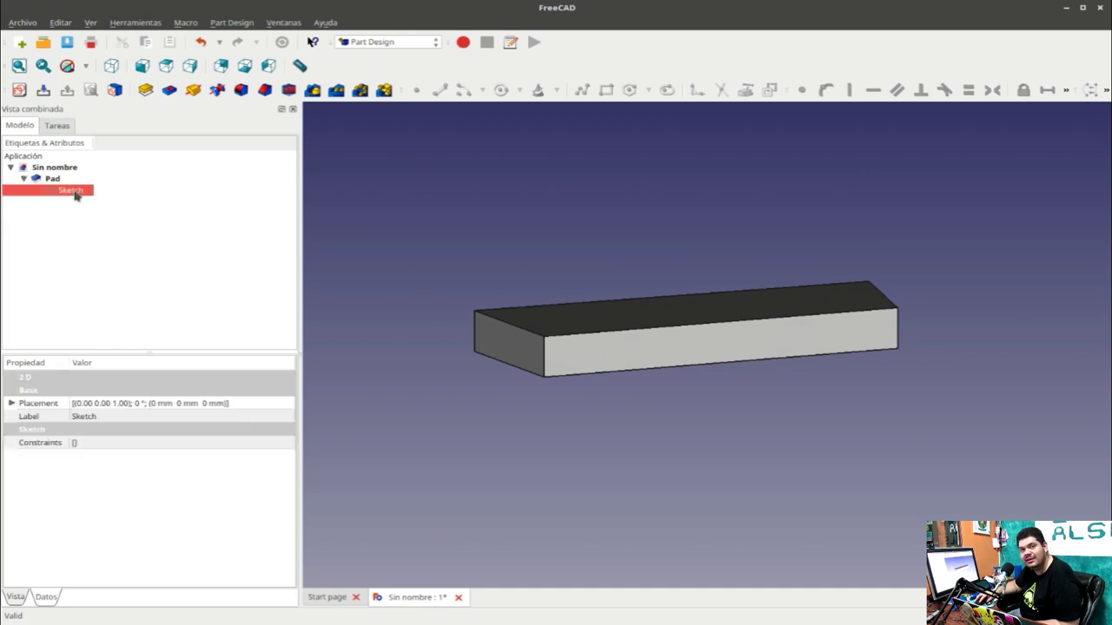
click(65, 178)
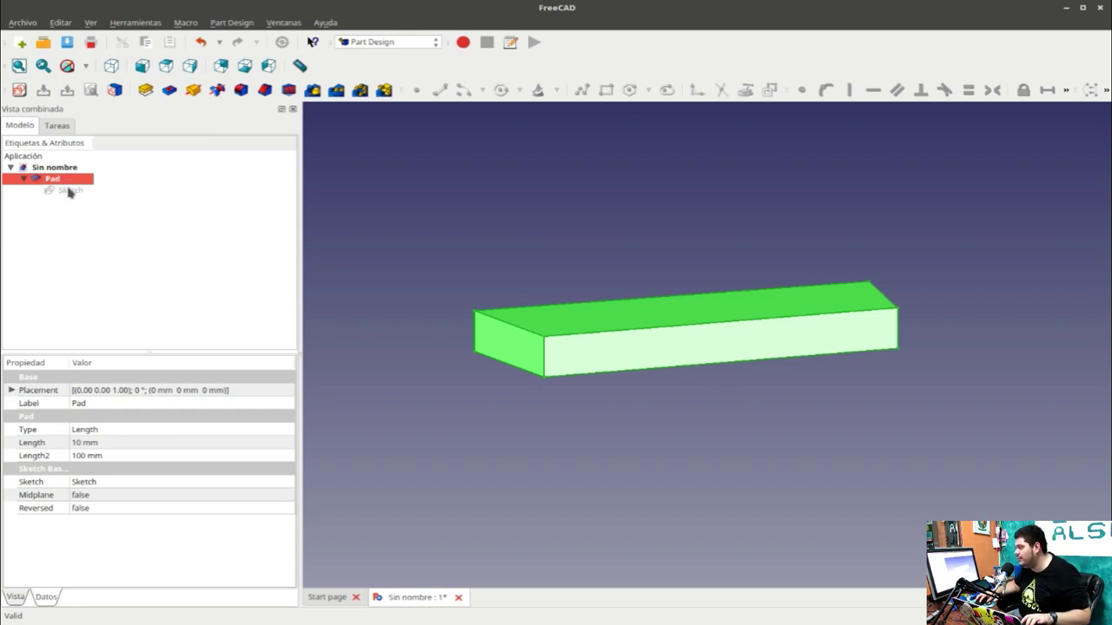
key(space)
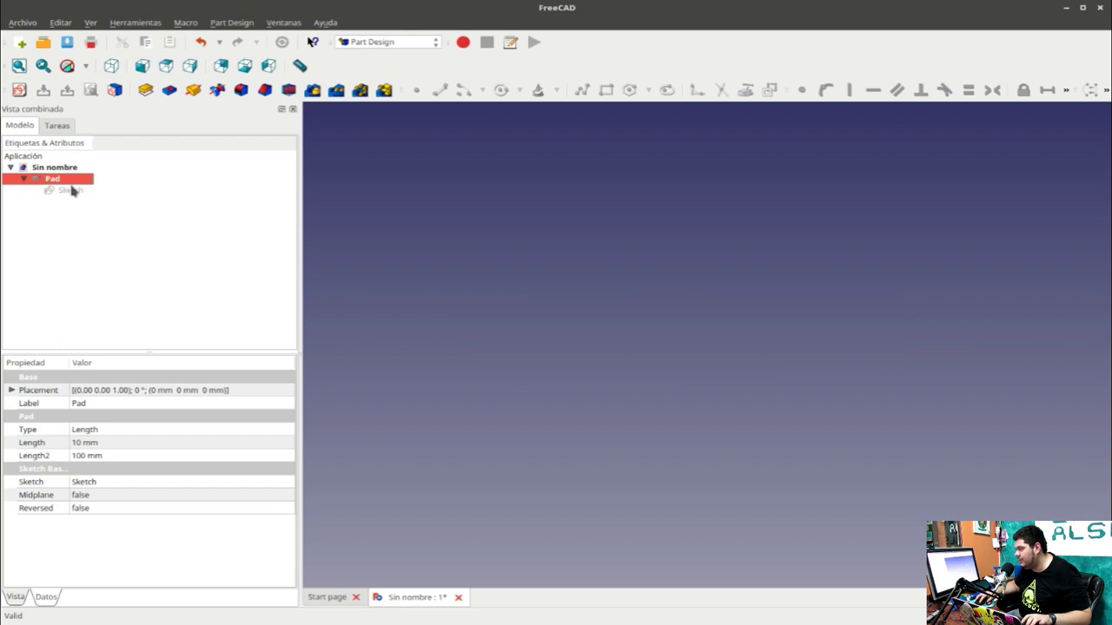
click(72, 191)
key(space)
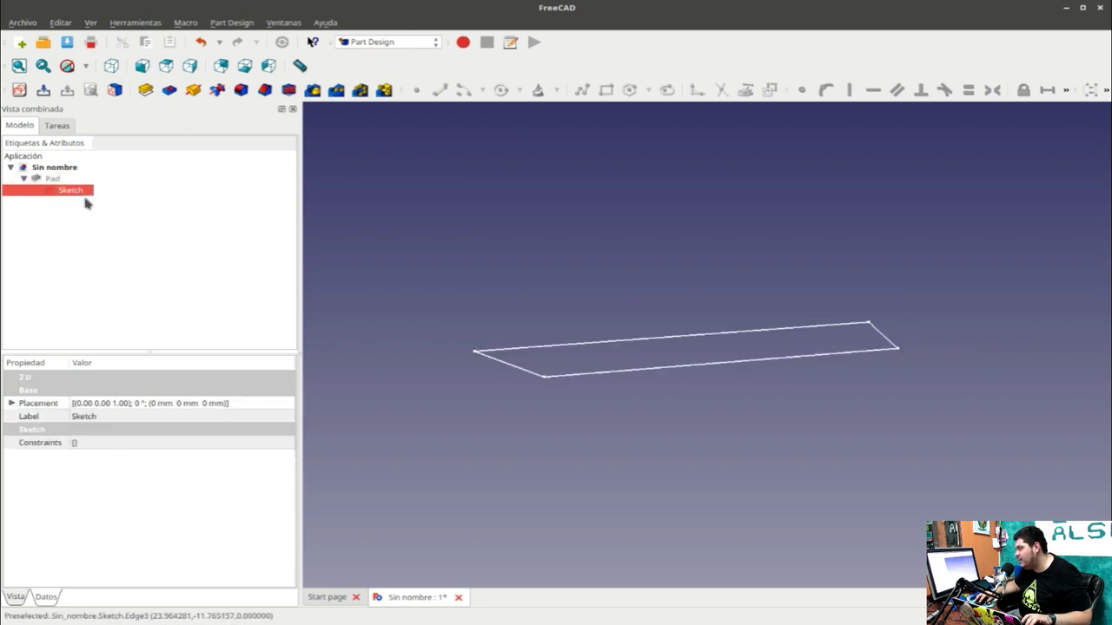
Reopen the Sketch and move the constraint and geometry toolbars onto a new row.
double_click(77, 192)
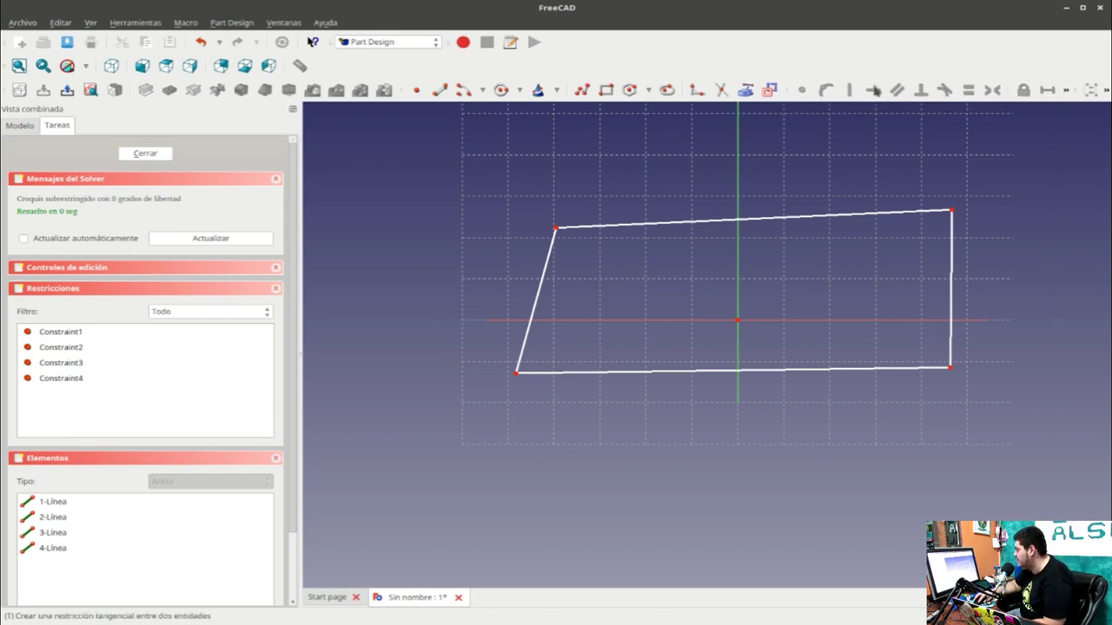
drag(783, 96, 436, 110)
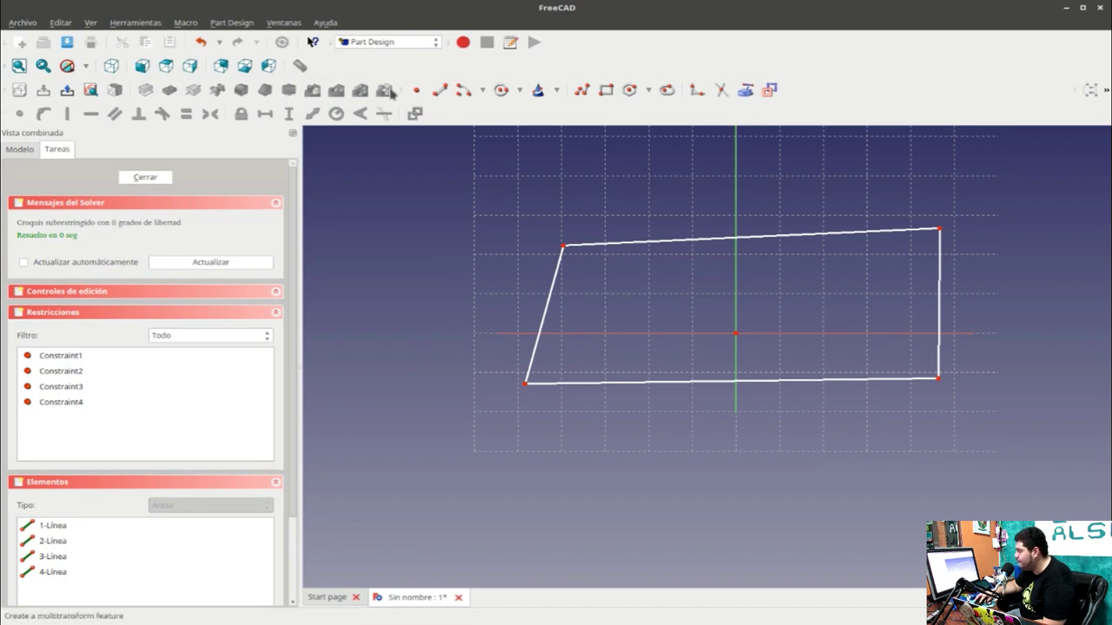
mouse_move(405, 90)
mouse_down()
mouse_move(9, 106)
mouse_move(17, 112)
mouse_up()
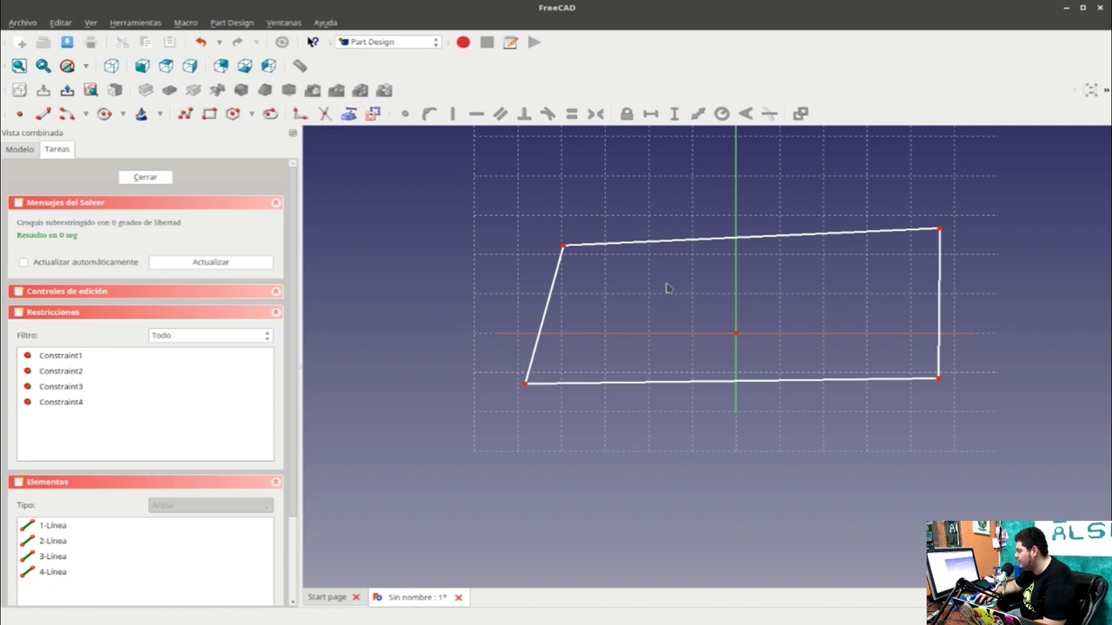
Apply Horizontal to the top and bottom lines and Vertical to the left and slanted right lines.
click(720, 240)
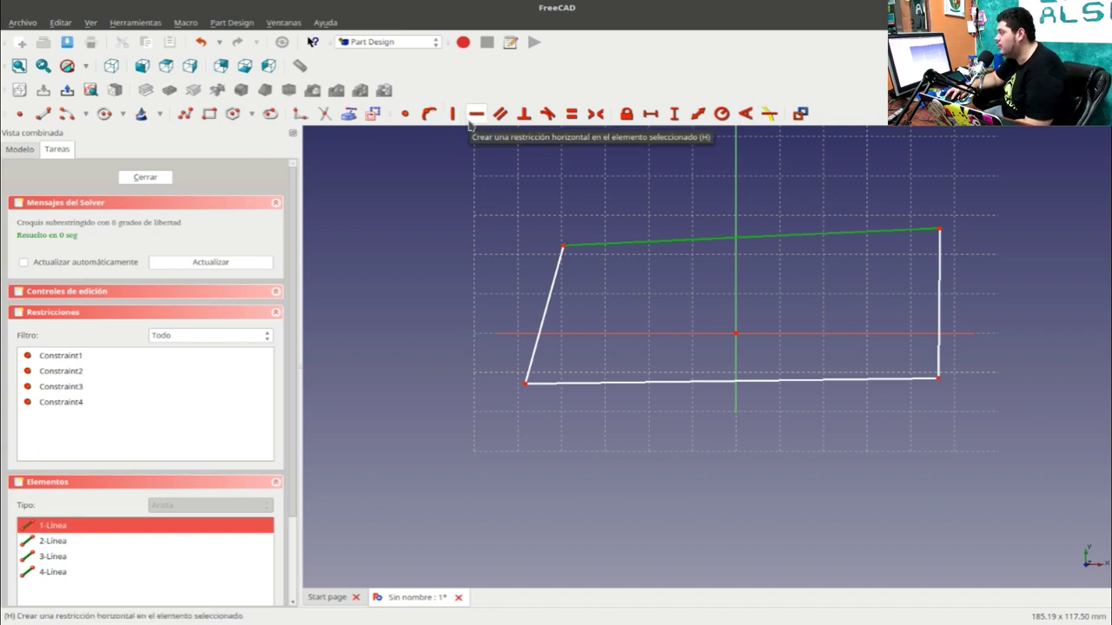
click(474, 120)
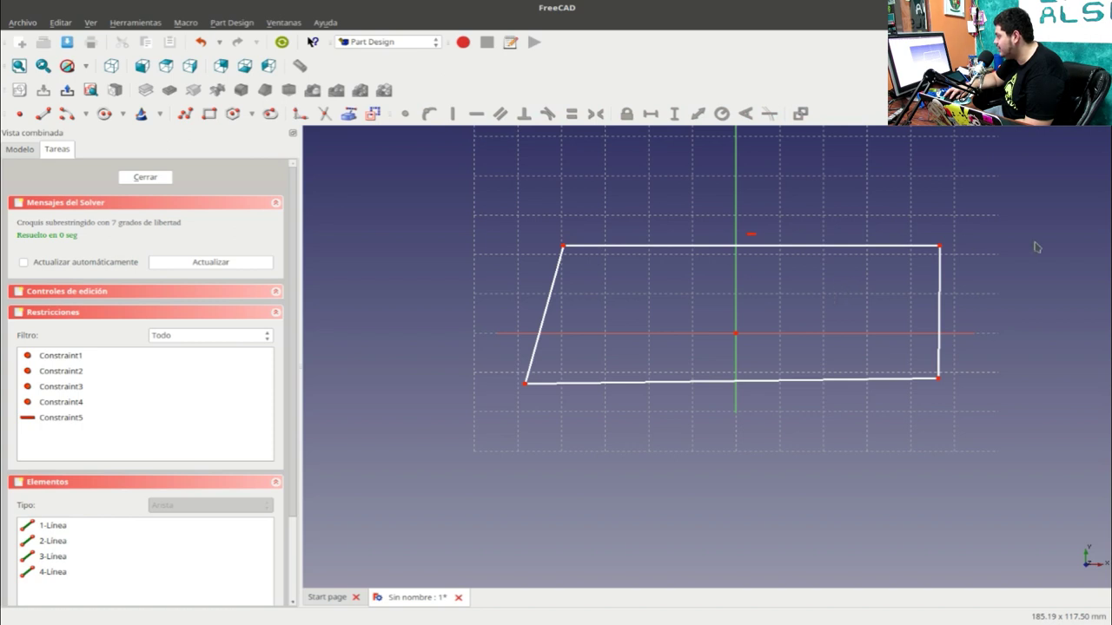
mouse_move(938, 246)
mouse_down()
mouse_move(752, 287)
mouse_move(966, 210)
mouse_up()
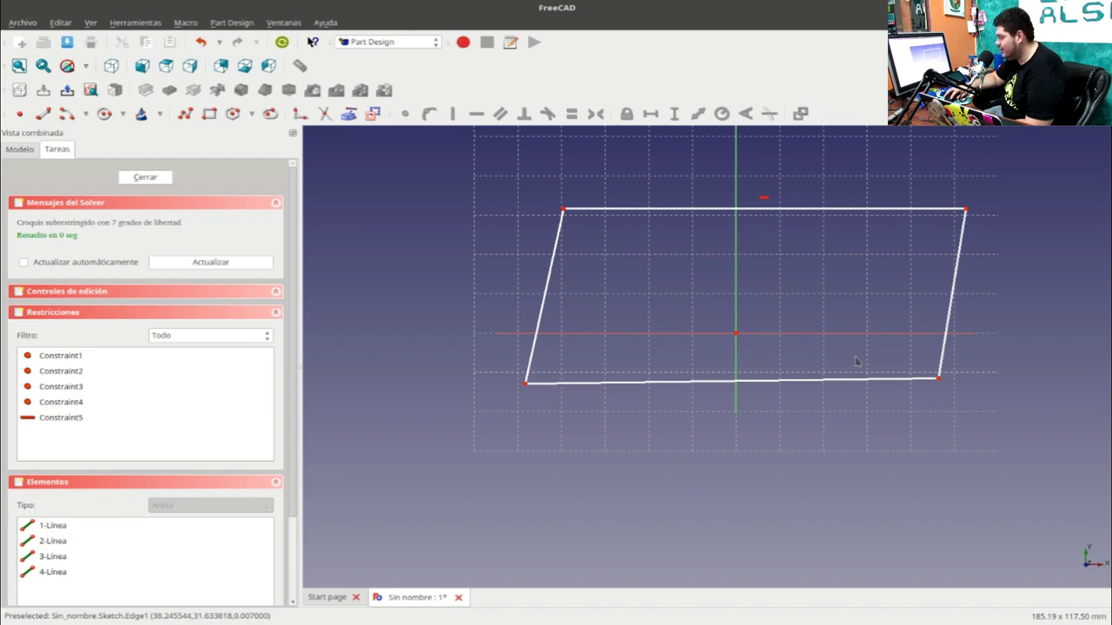
click(895, 382)
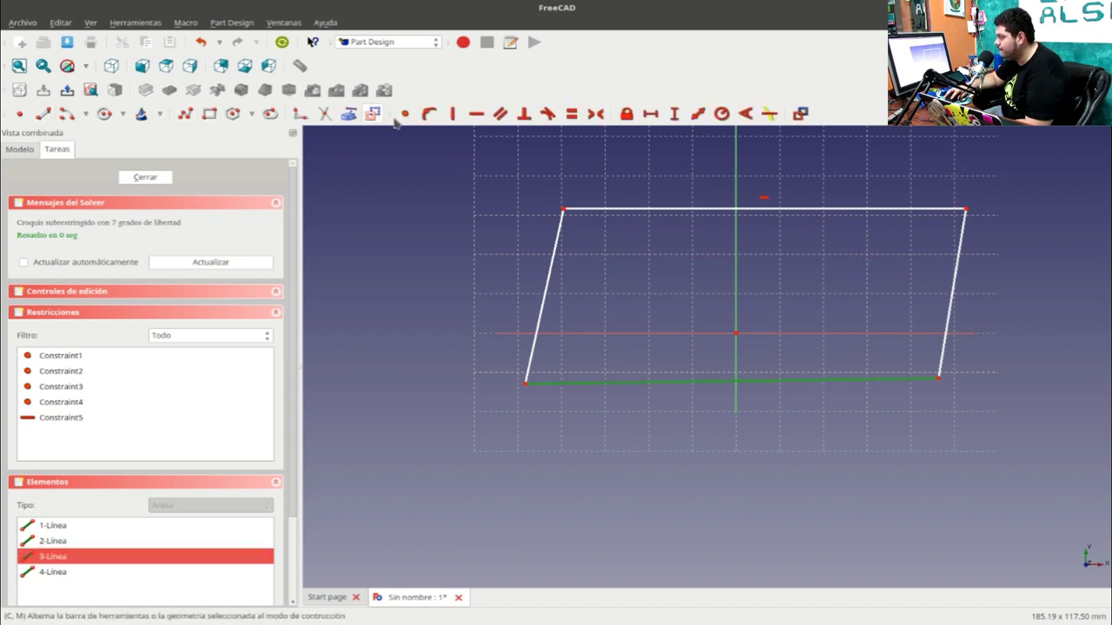
click(477, 116)
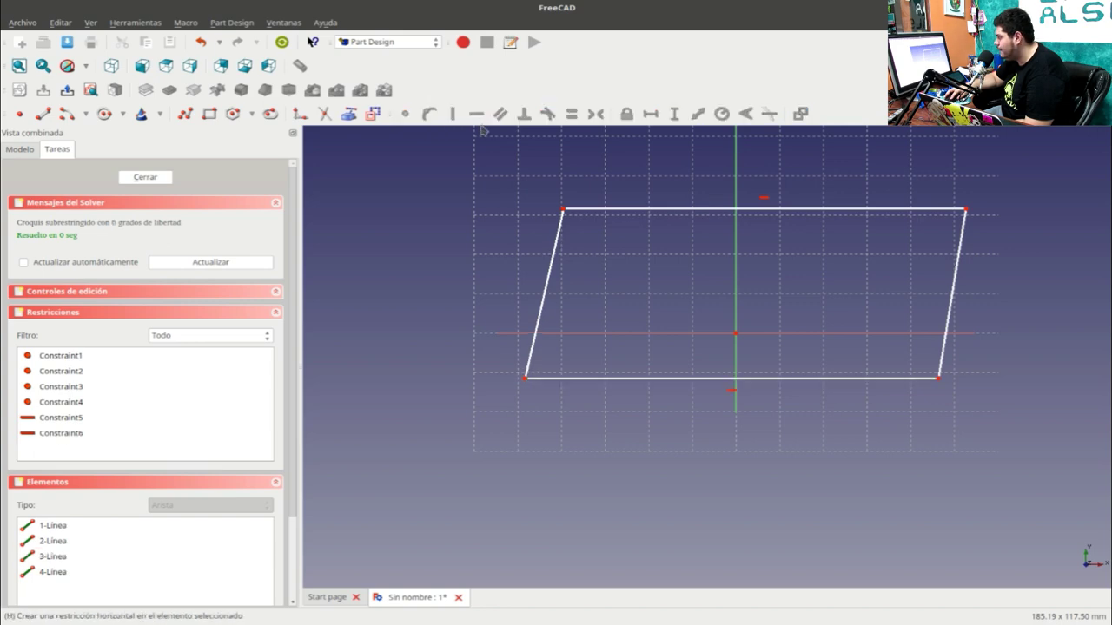
click(547, 287)
click(453, 114)
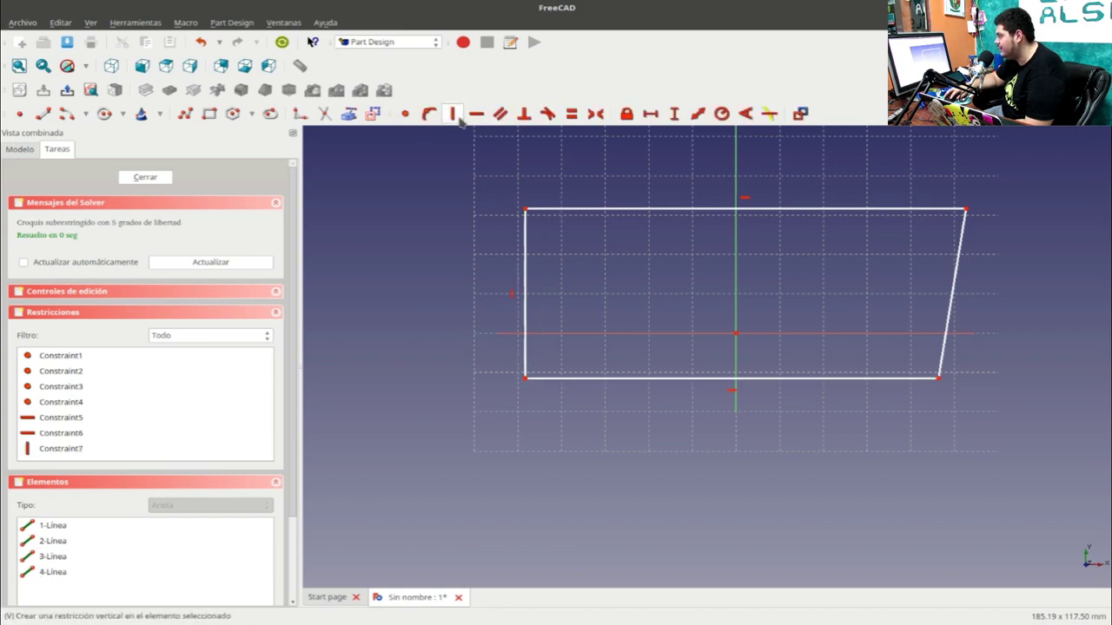
click(955, 302)
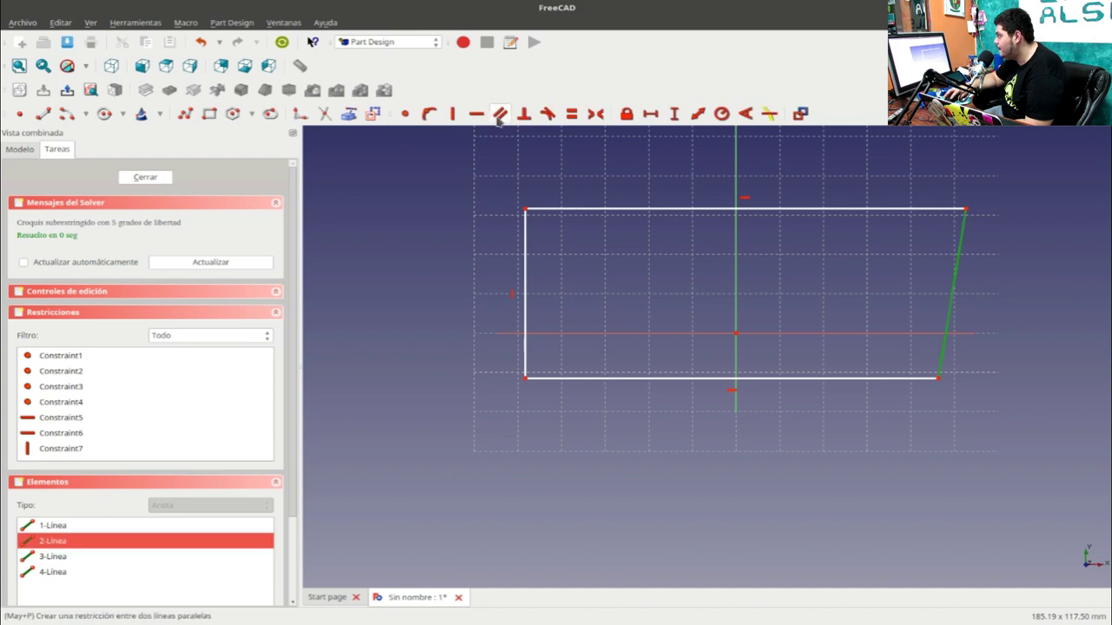
click(453, 113)
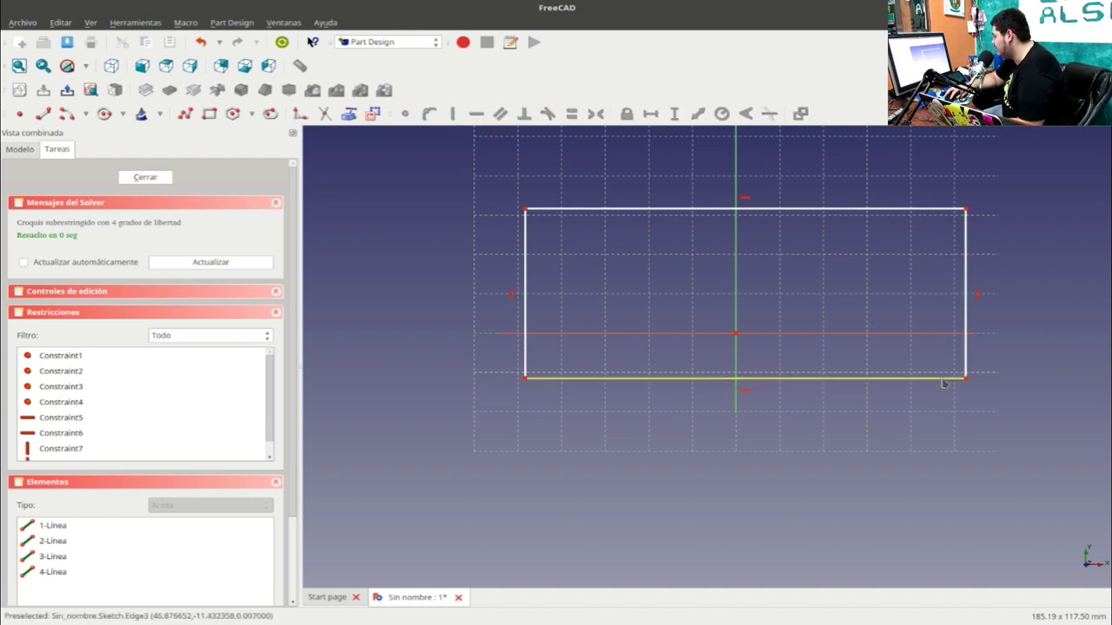
Give the top edge a 60 mm horizontal distance constraint, then select the left edge.
mouse_move(964, 377)
mouse_down()
mouse_move(1033, 384)
mouse_move(744, 377)
mouse_move(886, 260)
mouse_move(928, 302)
mouse_move(937, 335)
mouse_up()
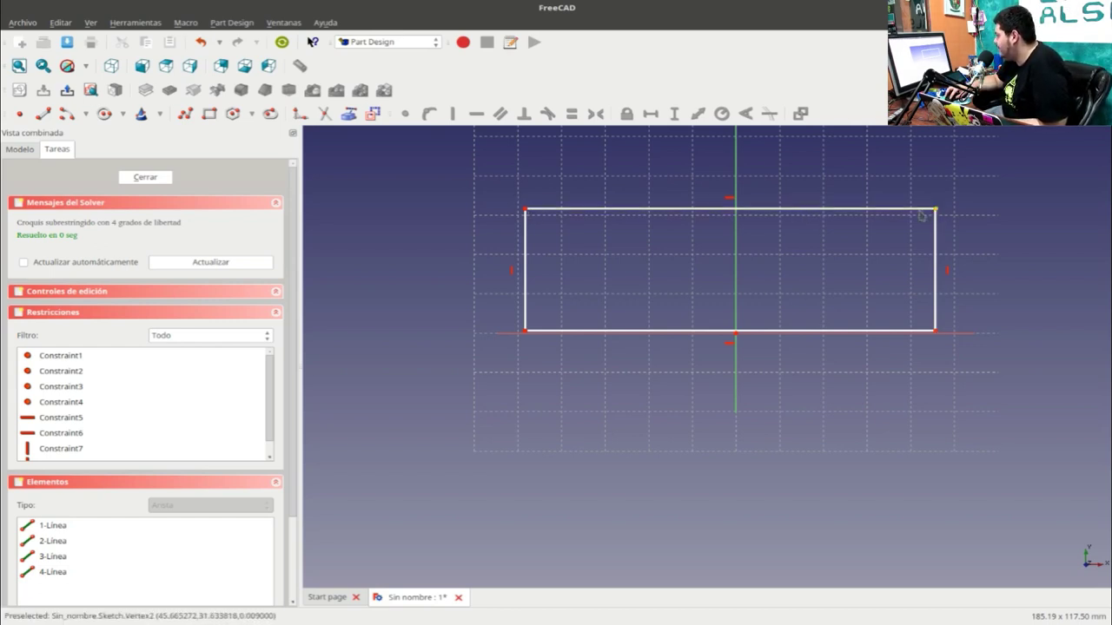
click(644, 210)
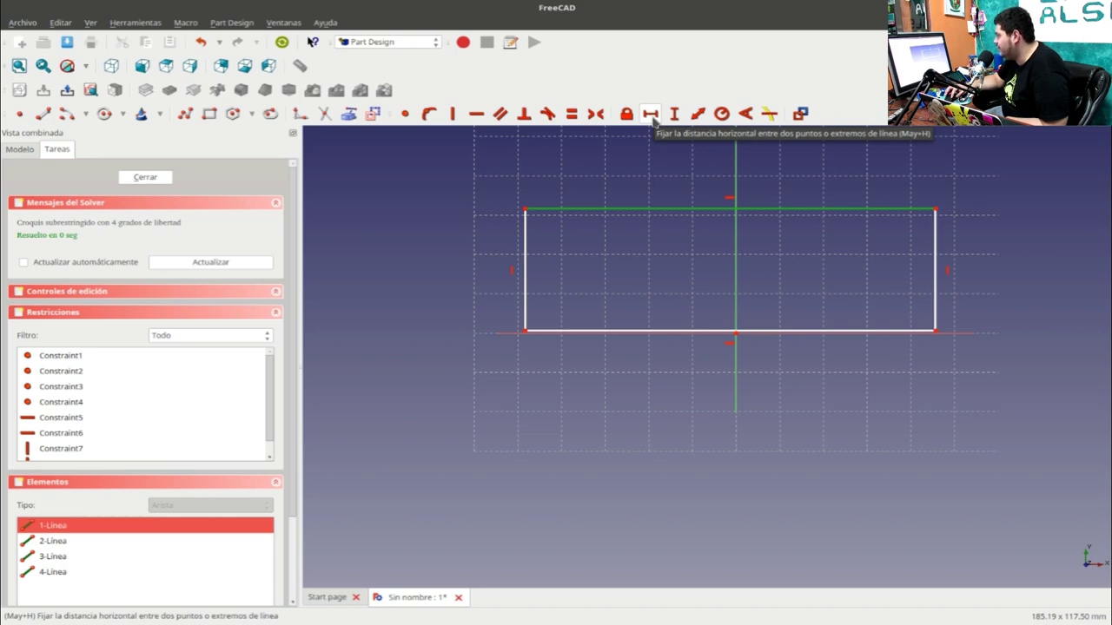
click(650, 113)
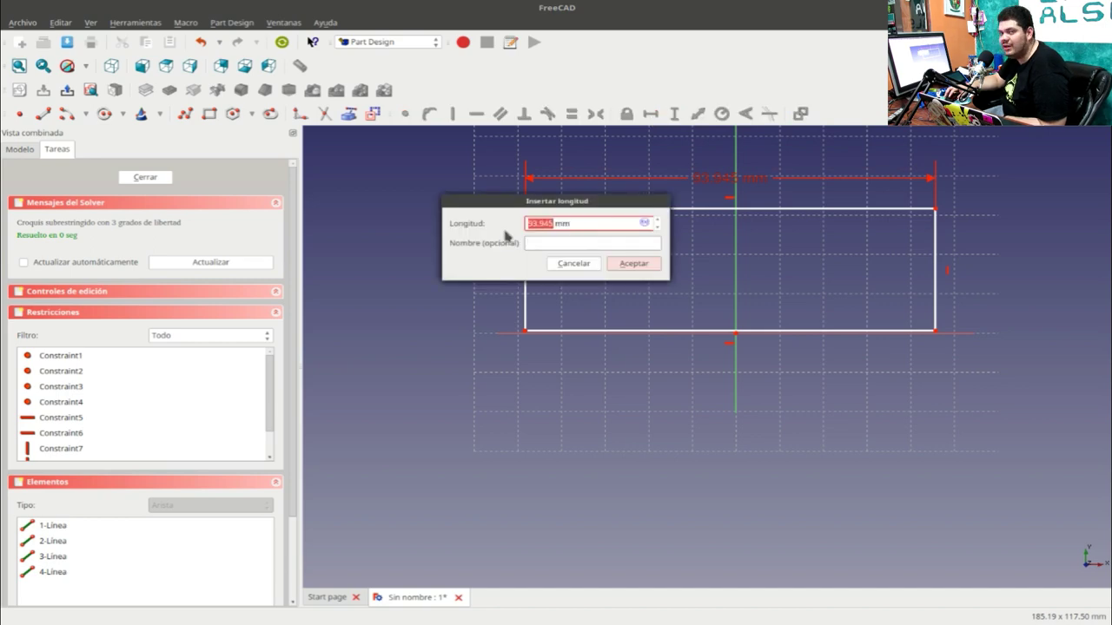
text(60)
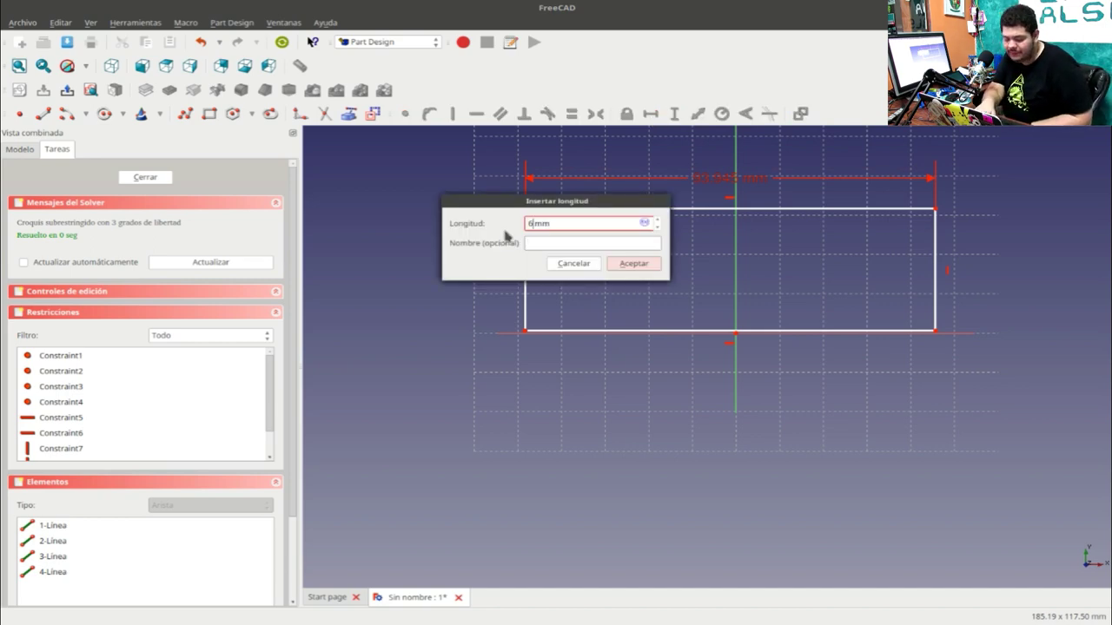
key(Return)
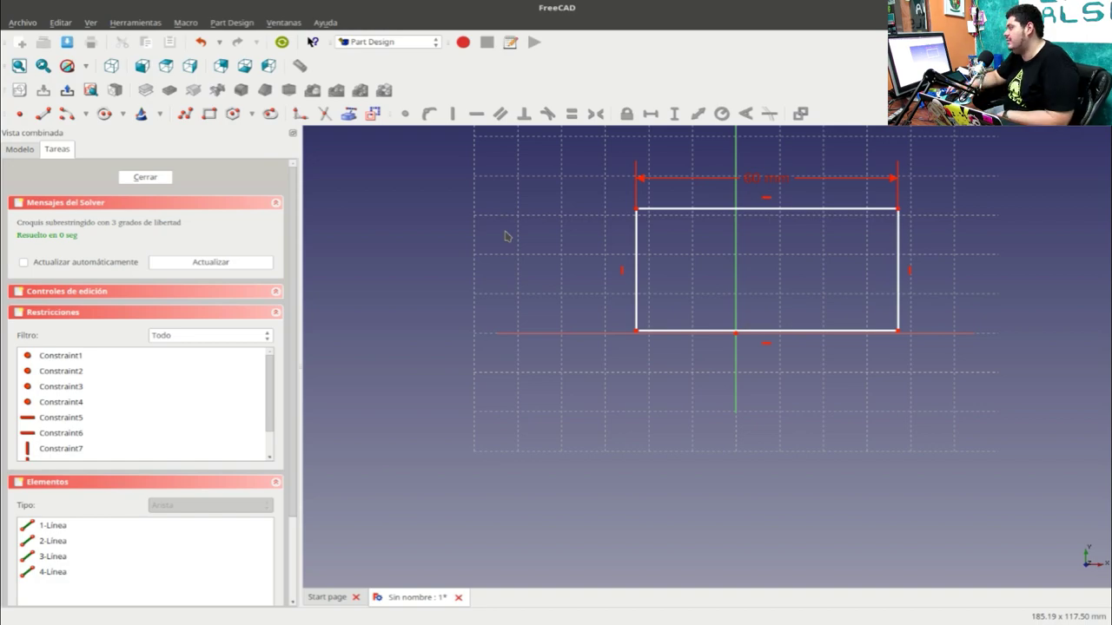
click(638, 268)
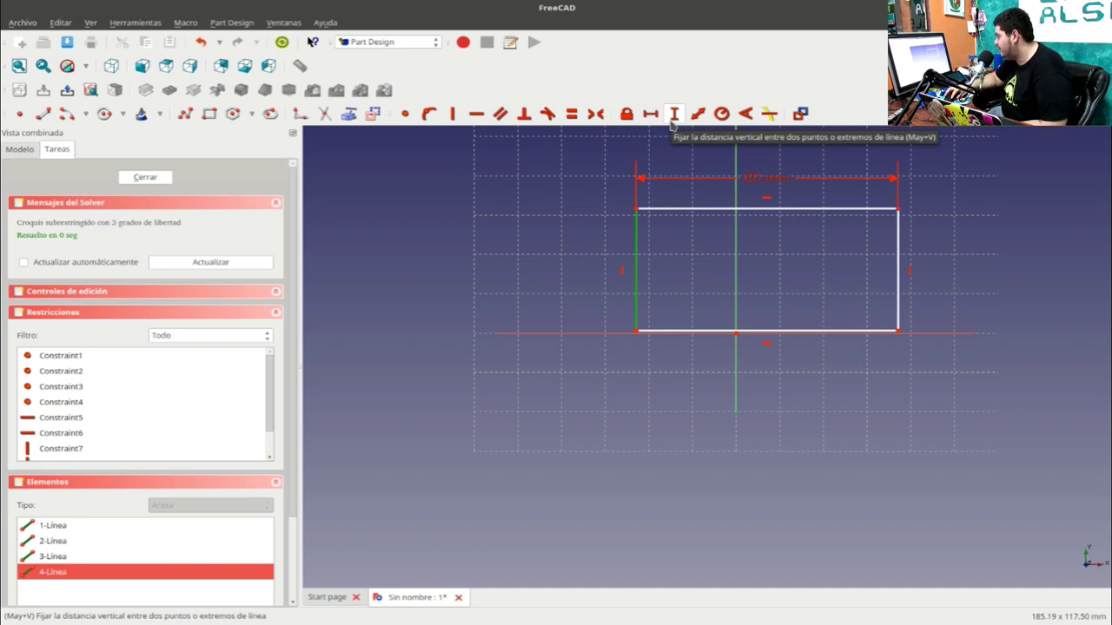
Add a 25 mm vertical distance constraint to the left edge.
click(673, 115)
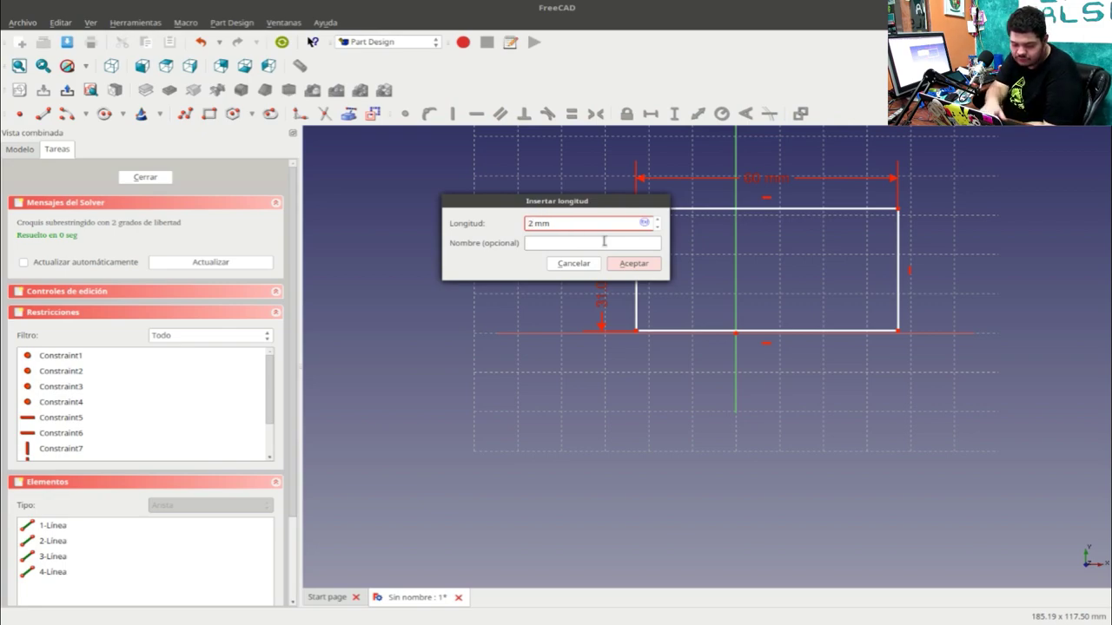
key(Return)
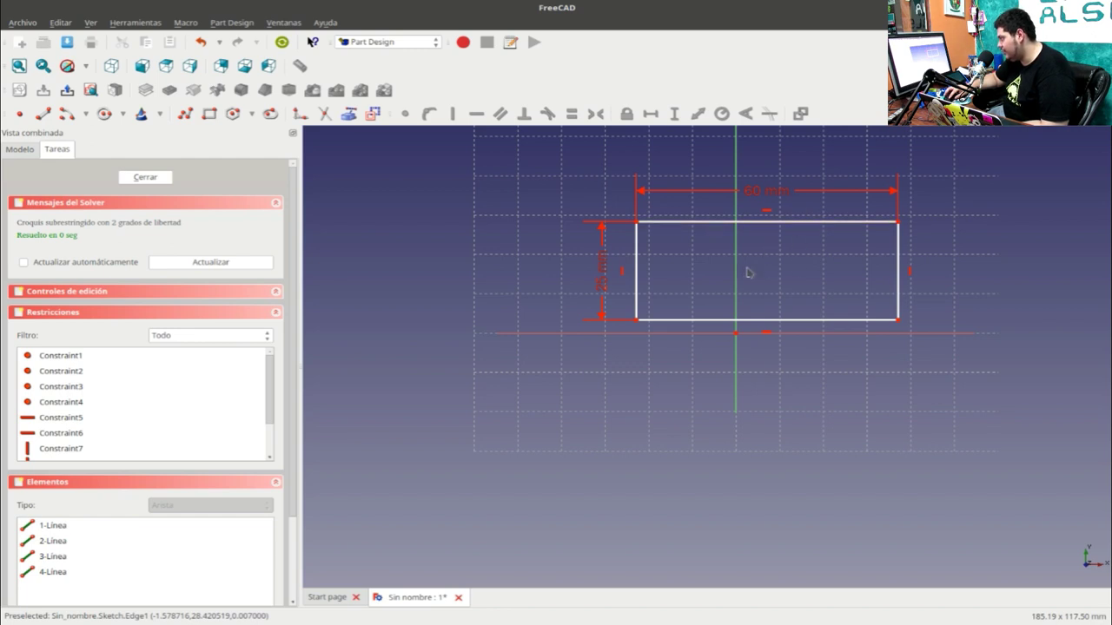
mouse_move(897, 321)
mouse_down()
mouse_move(959, 378)
mouse_move(898, 380)
mouse_up()
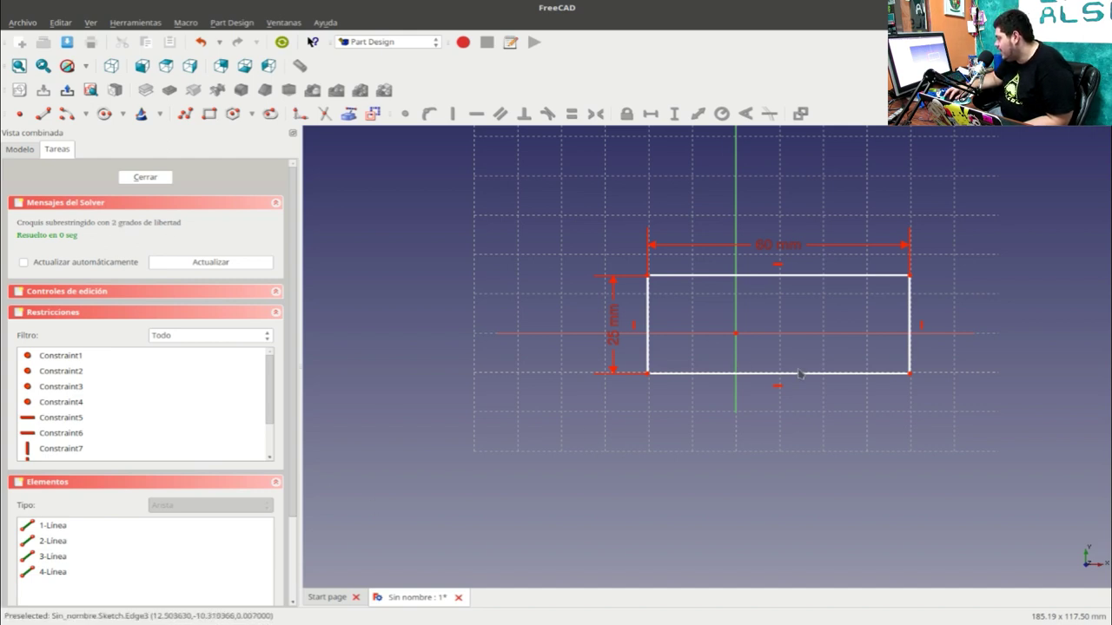
Make the lower-right corner coincident with the origin and close the sketch.
click(910, 375)
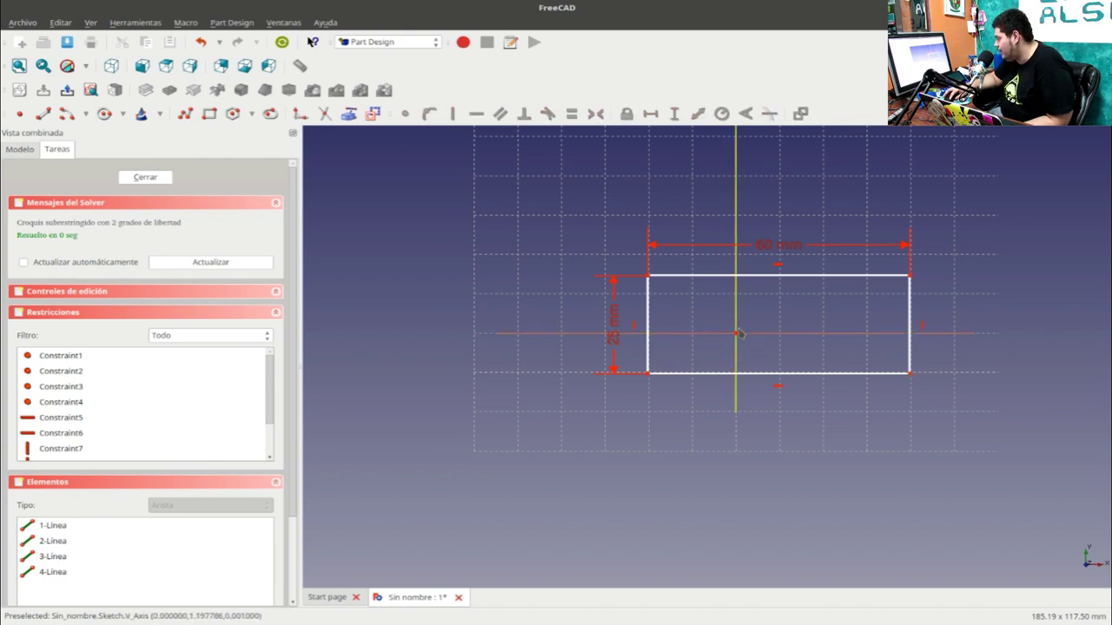
click(736, 332)
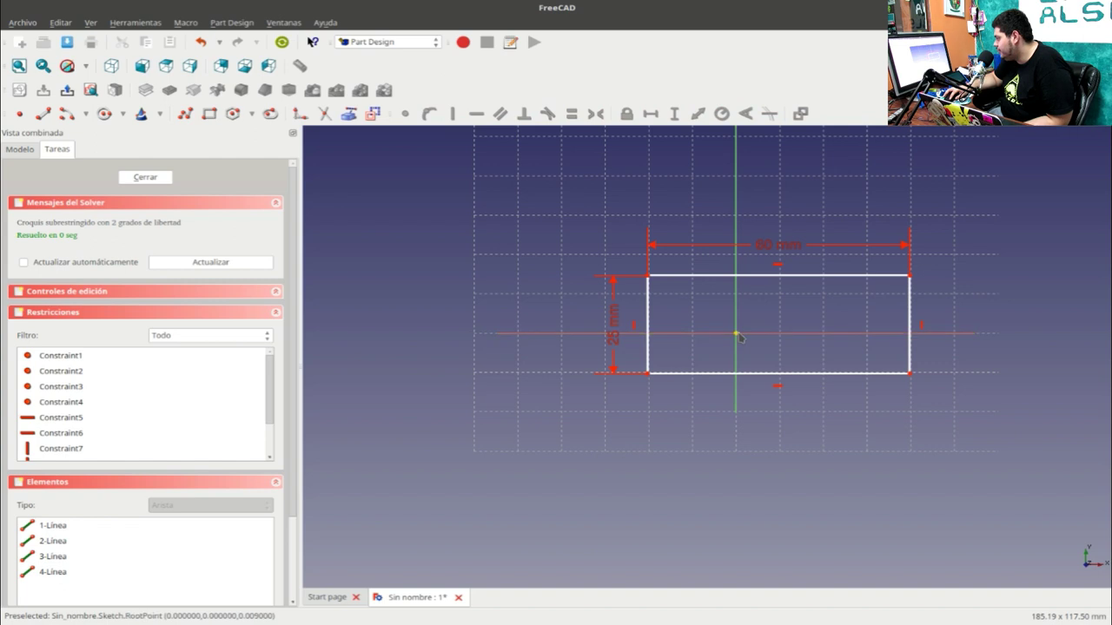
click(910, 377)
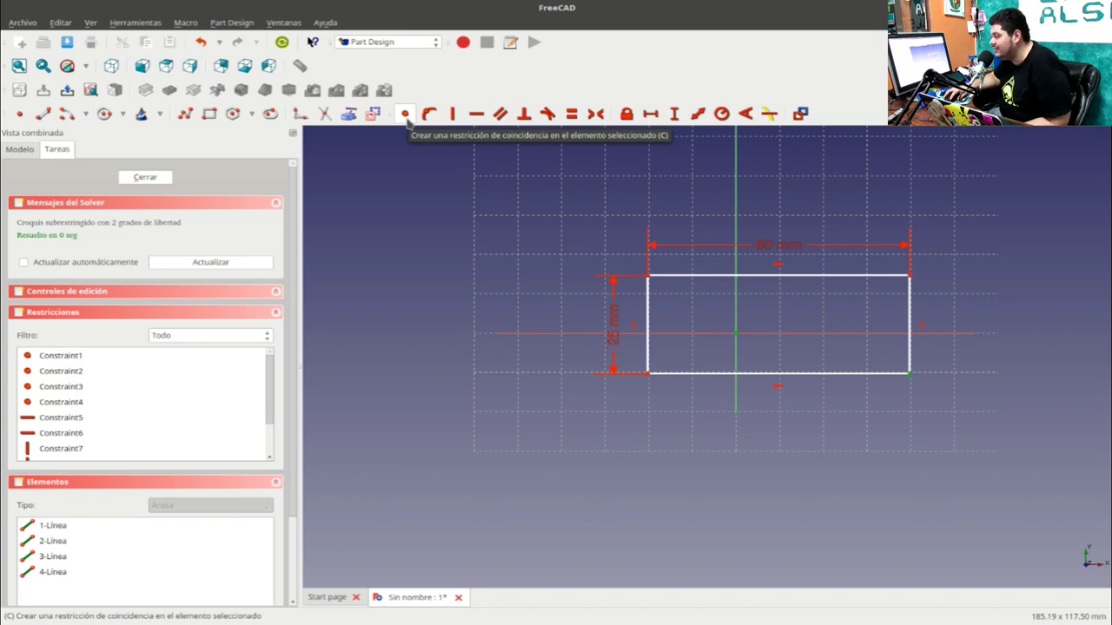
click(406, 116)
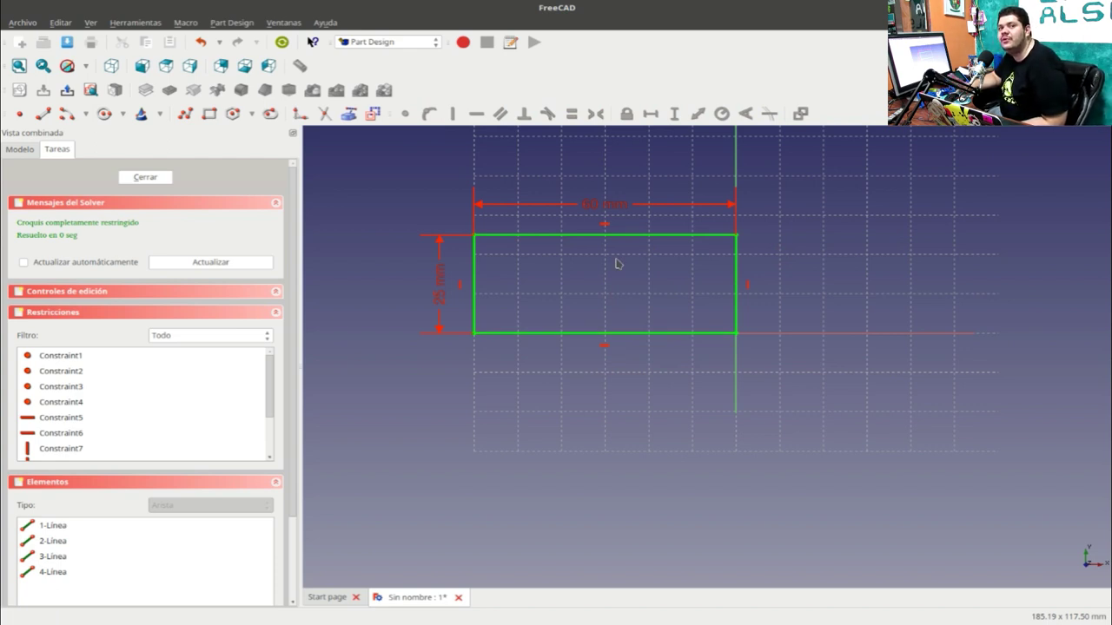
click(146, 177)
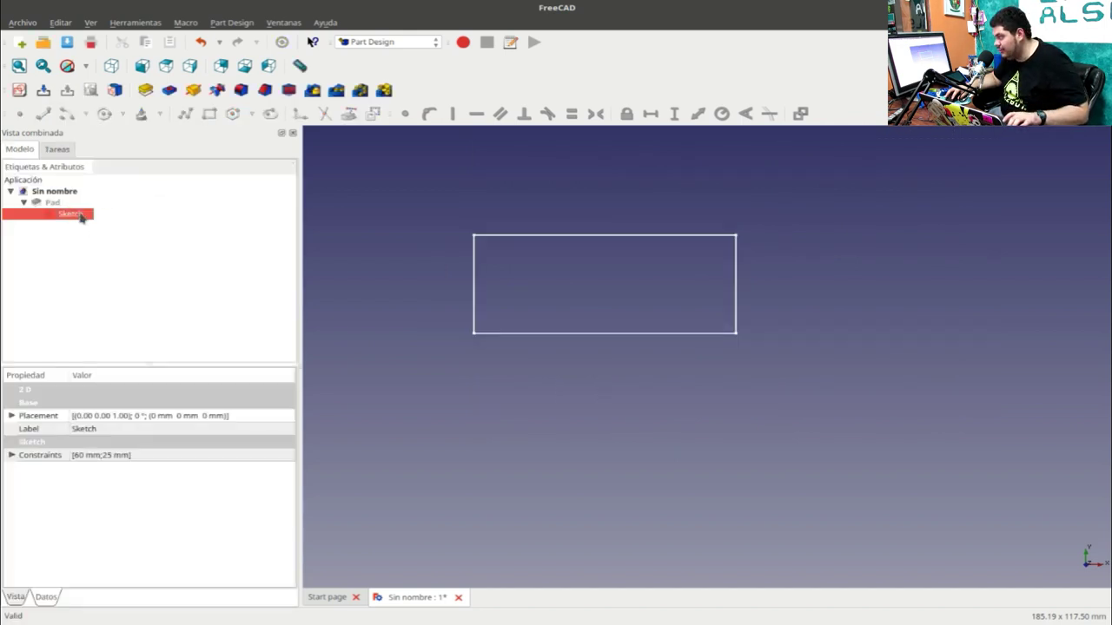
Pad the rectangle sketch into a 10 mm solid block and view it in 3D.
key(space)
click(59, 202)
key(space)
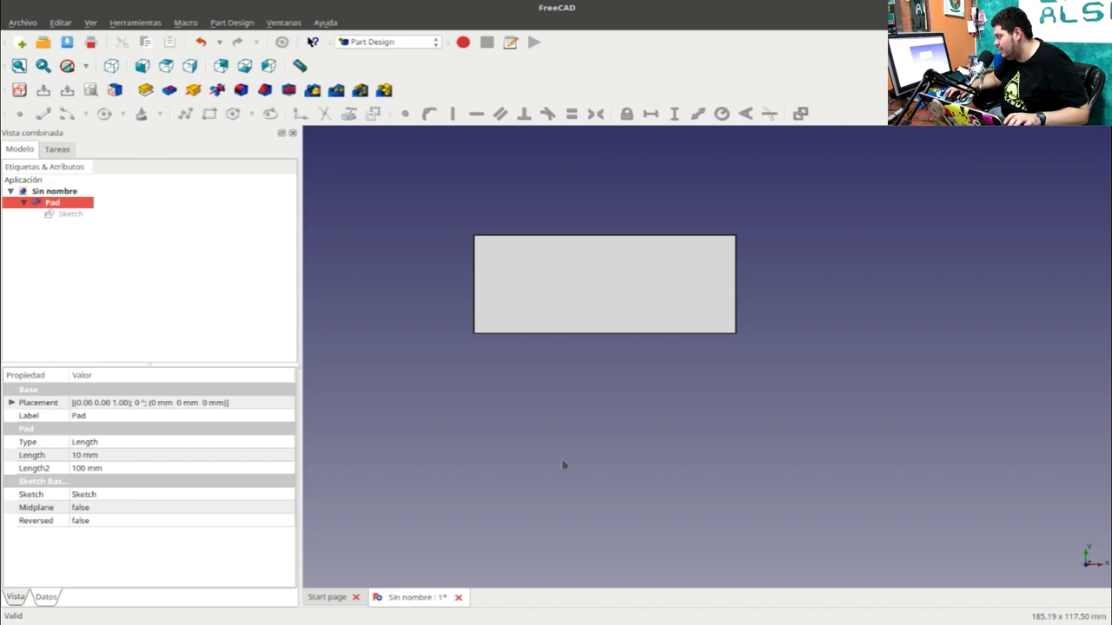
mouse_move(563, 466)
middle_down()
mouse_move(577, 323)
mouse_move(529, 417)
mouse_move(495, 377)
mouse_move(448, 352)
mouse_move(834, 400)
mouse_move(496, 329)
mouse_move(435, 278)
mouse_move(422, 311)
middle_up()
scroll(405, 346, up, 1)
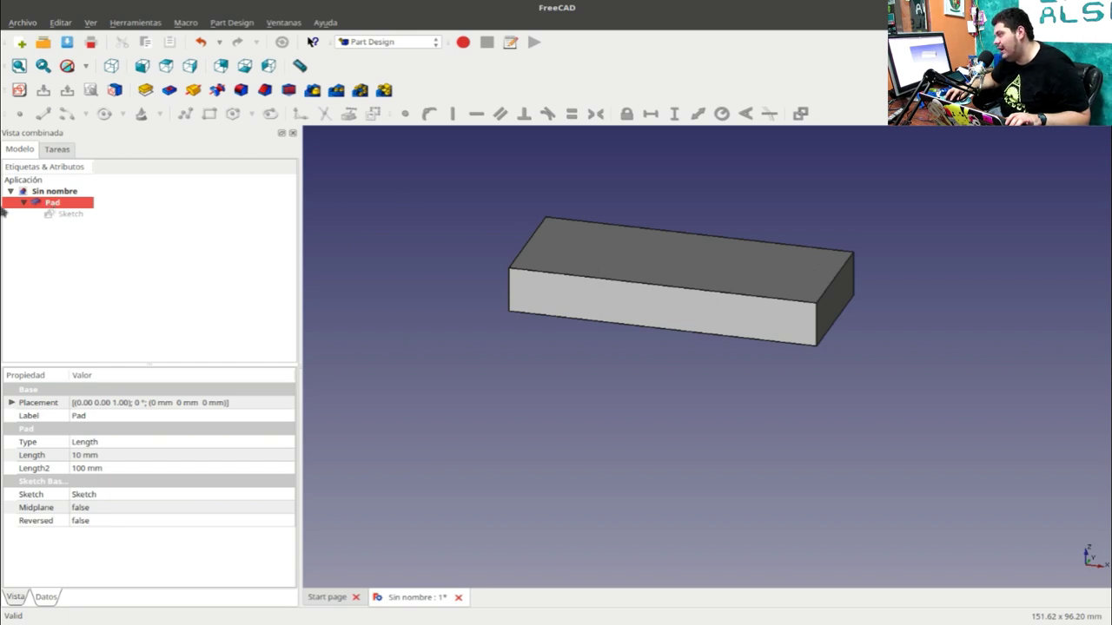
Reopen the Pad feature's extrusion parameters for editing.
double_click(50, 204)
click(103, 178)
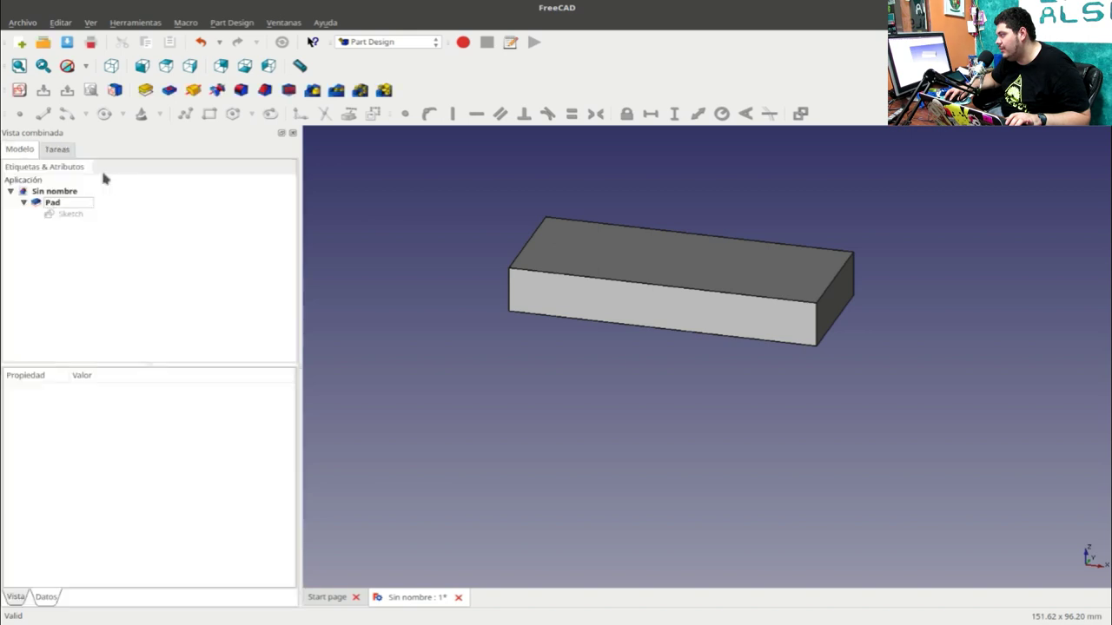
double_click(52, 203)
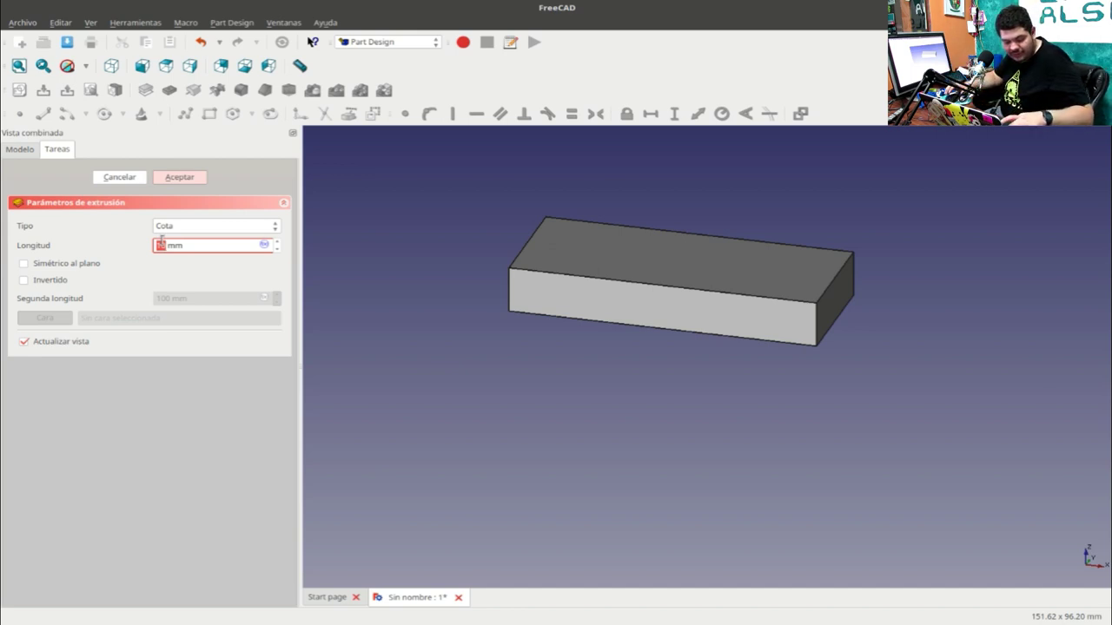
Change the pad length to 45 mm, then fit and orbit the view to inspect it.
text(45)
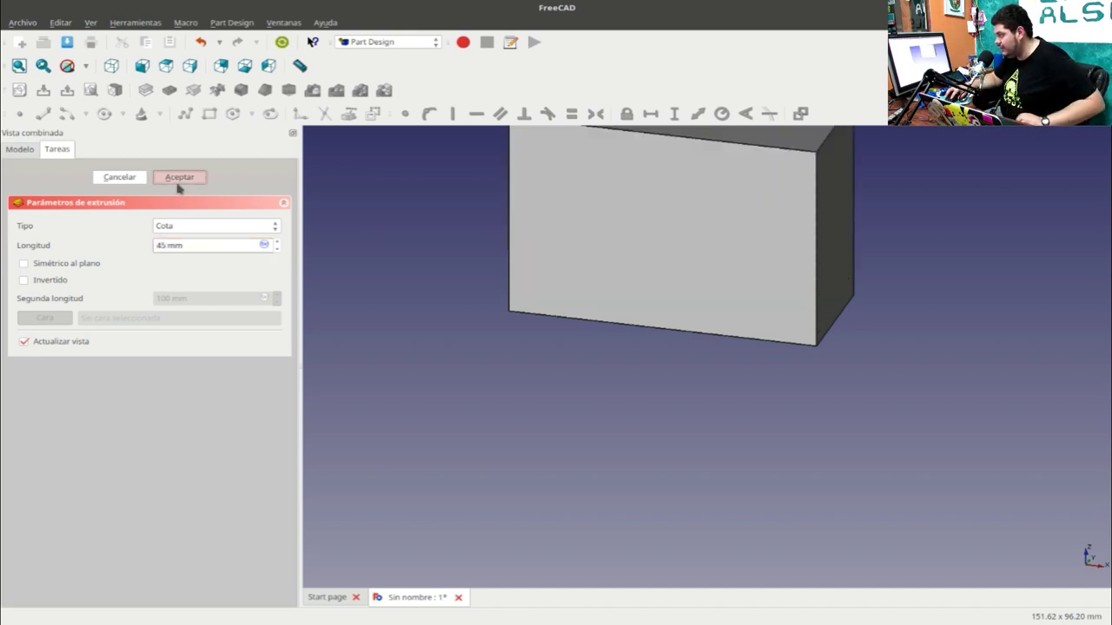
click(178, 186)
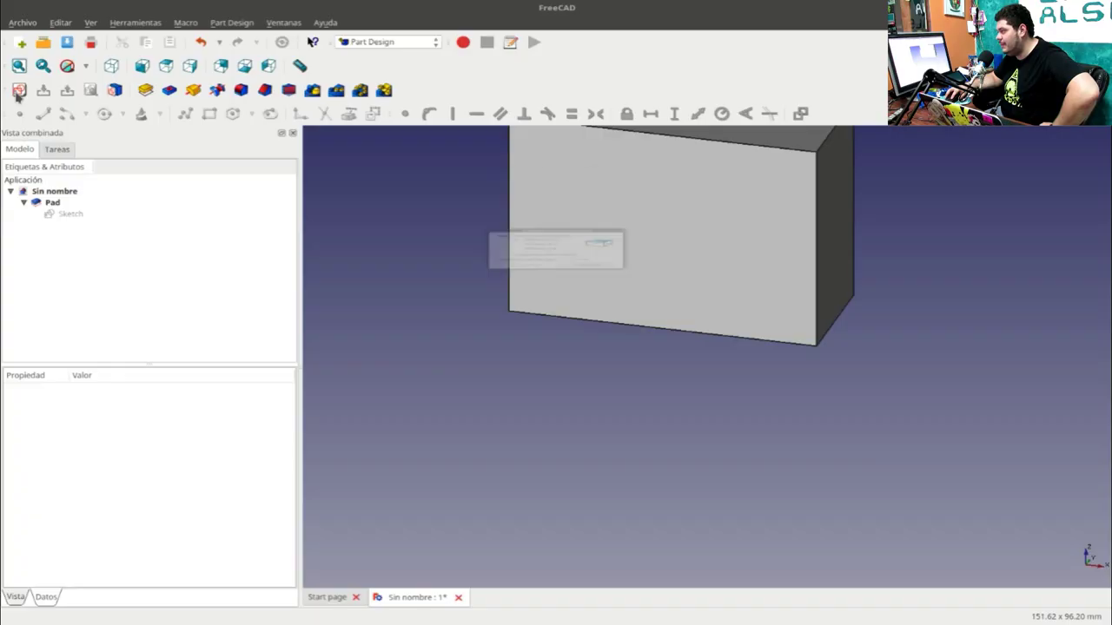
click(543, 318)
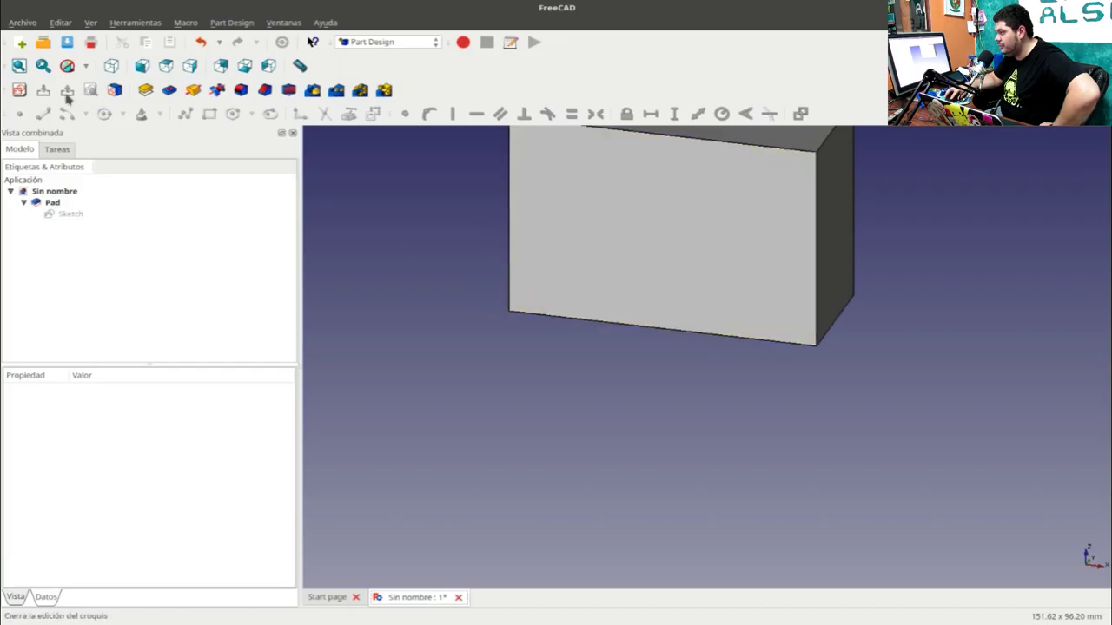
click(19, 65)
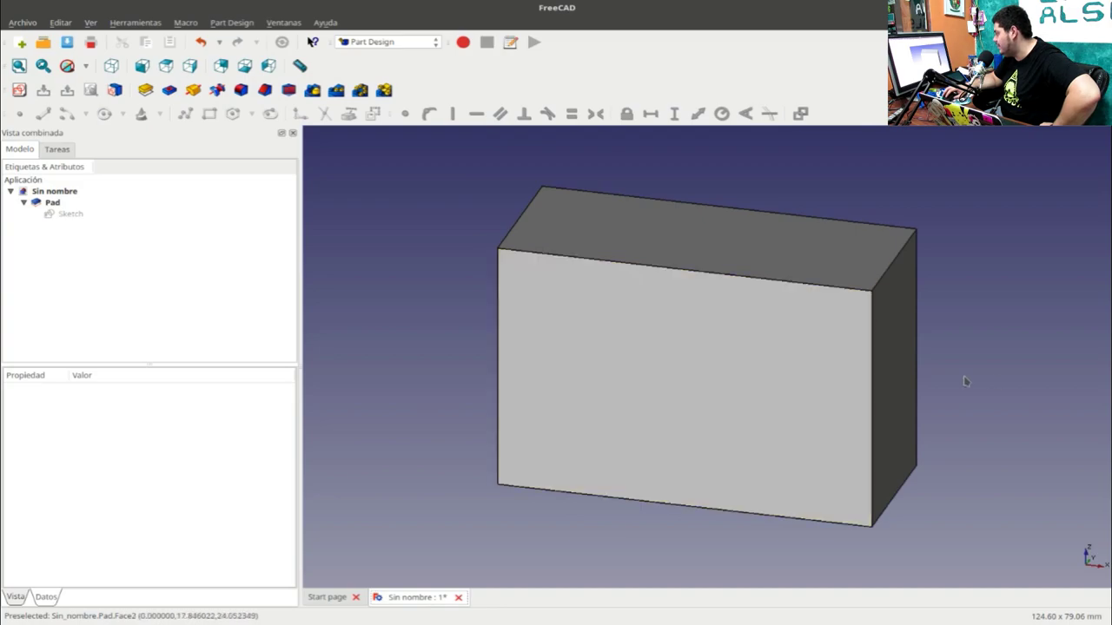
middle_drag(1016, 373, 883, 342)
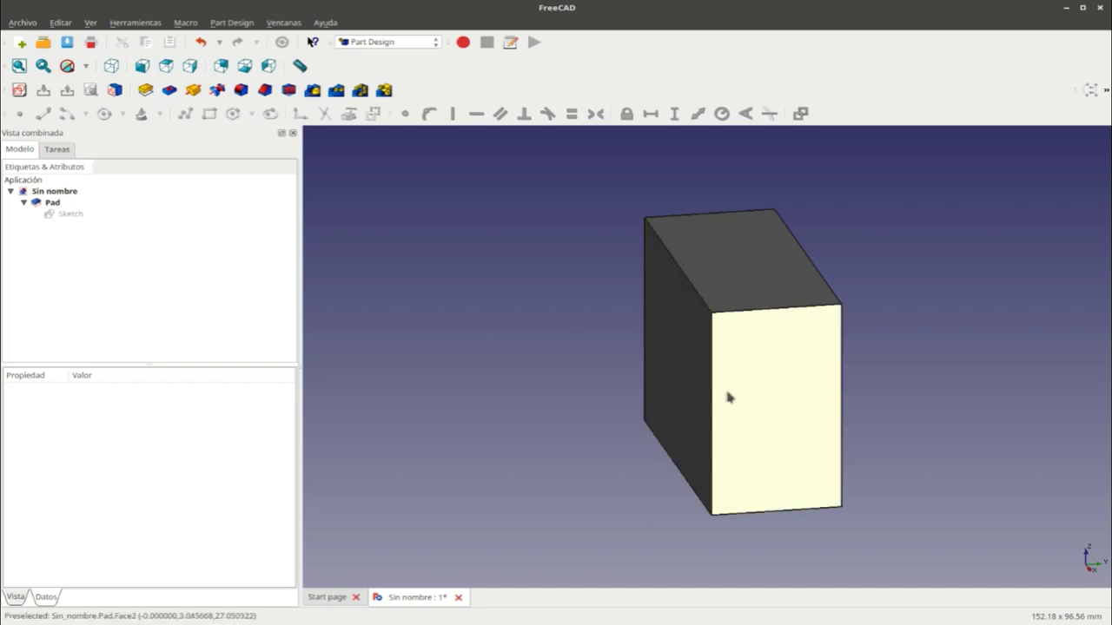
Create a sketch on the block's front face and draw the bracket profile.
click(814, 403)
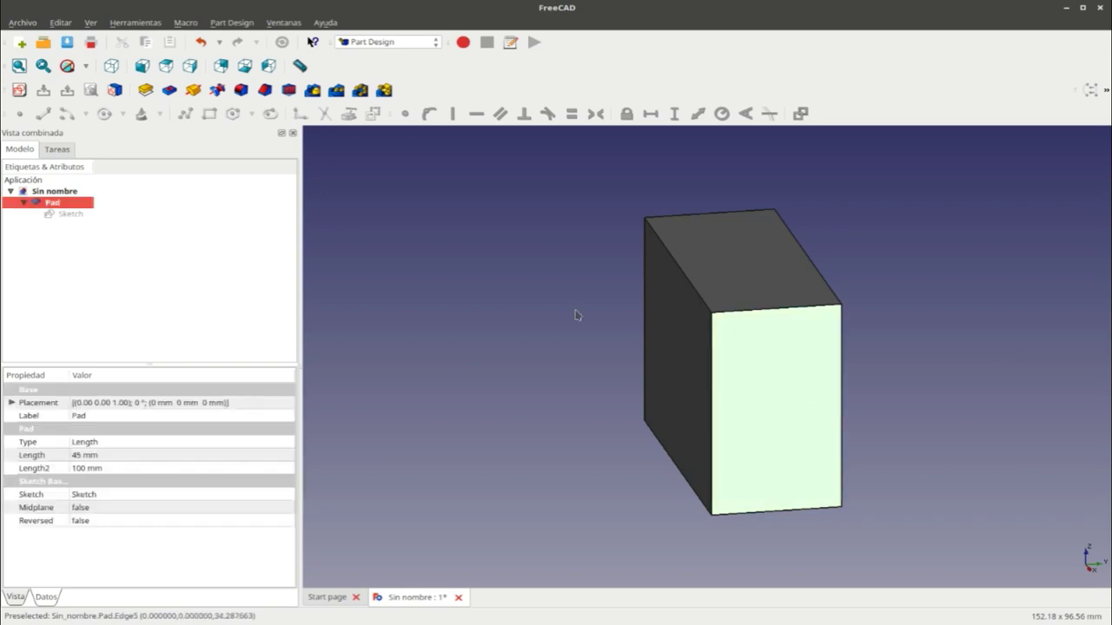
click(18, 91)
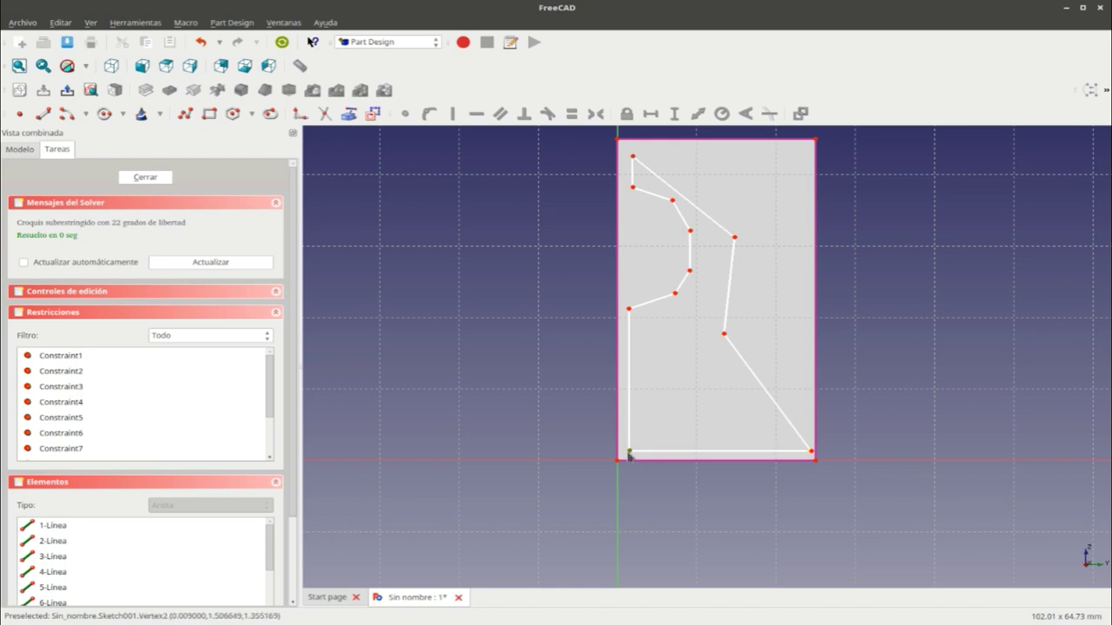
click(629, 452)
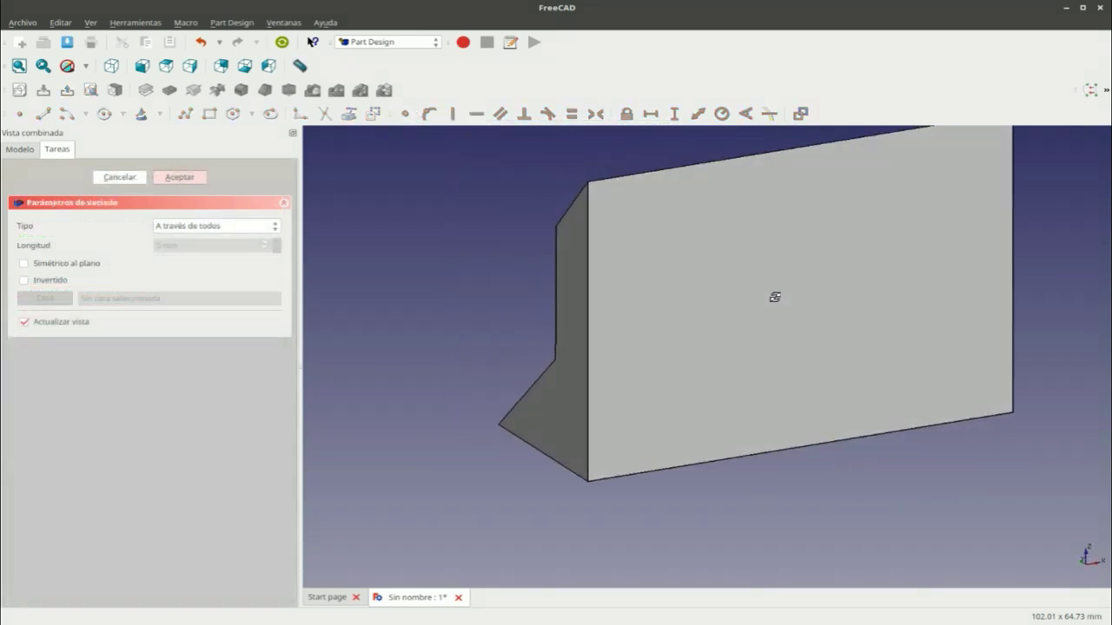
Apply a through-all Pocket with the profile and expand it in the model tree.
mouse_move(775, 297)
middle_down()
mouse_move(826, 292)
mouse_move(645, 287)
mouse_move(474, 265)
middle_up()
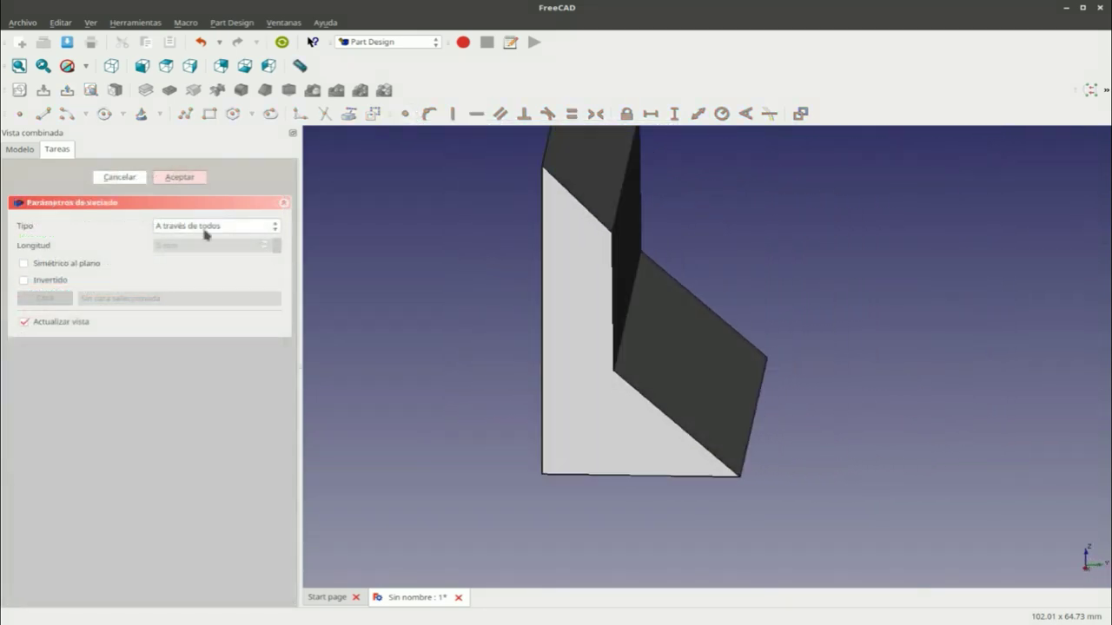
click(178, 177)
click(25, 149)
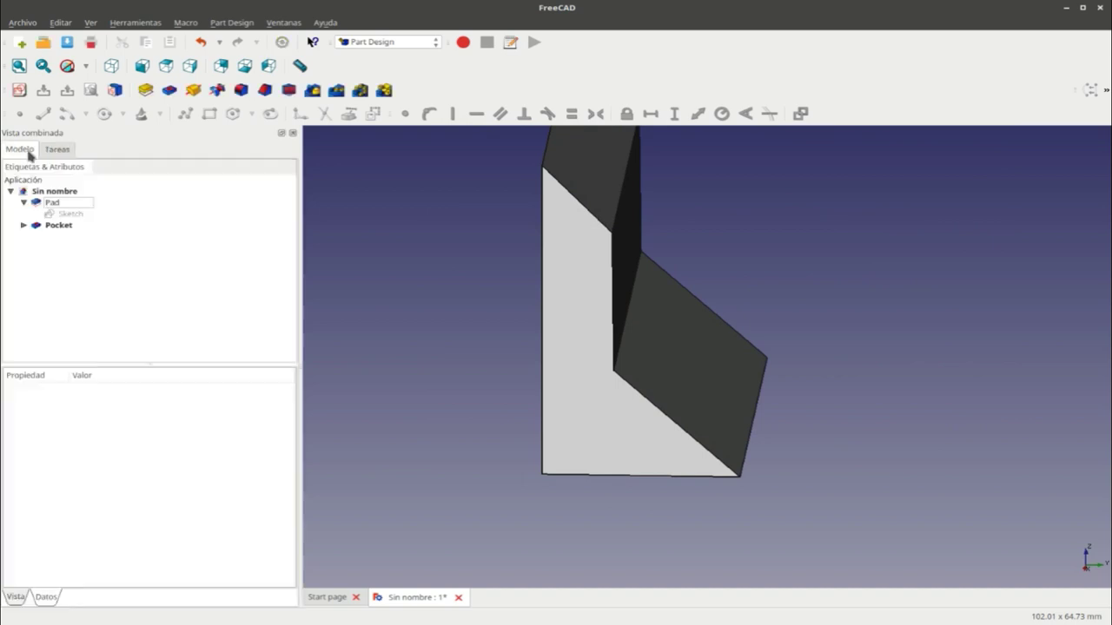
click(35, 226)
click(23, 226)
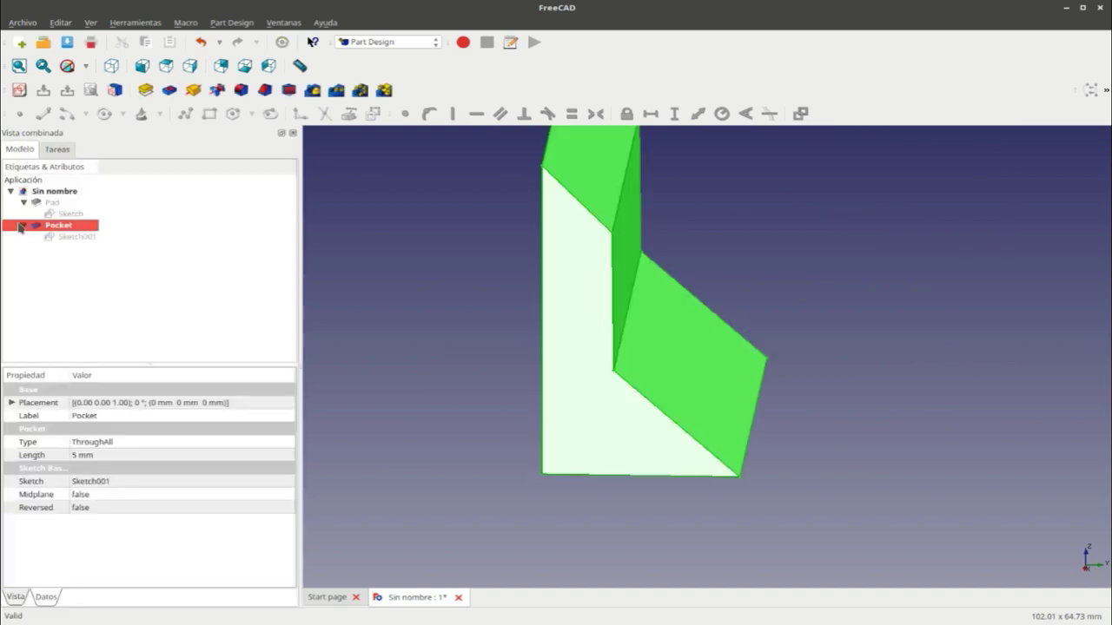
Open Sketch001 under the Pocket for editing.
double_click(60, 240)
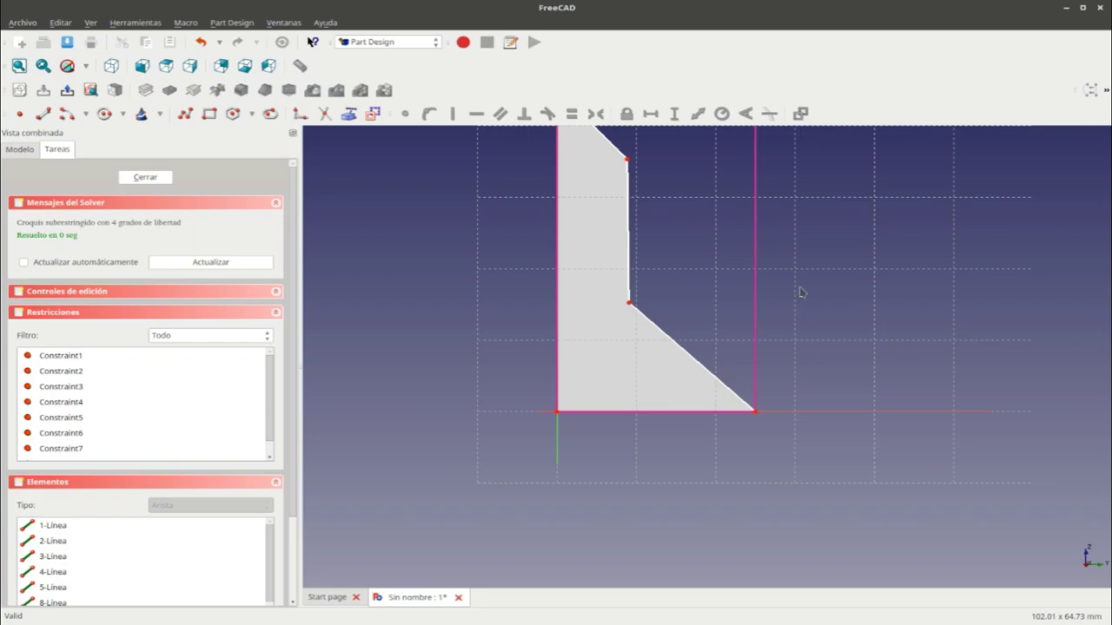